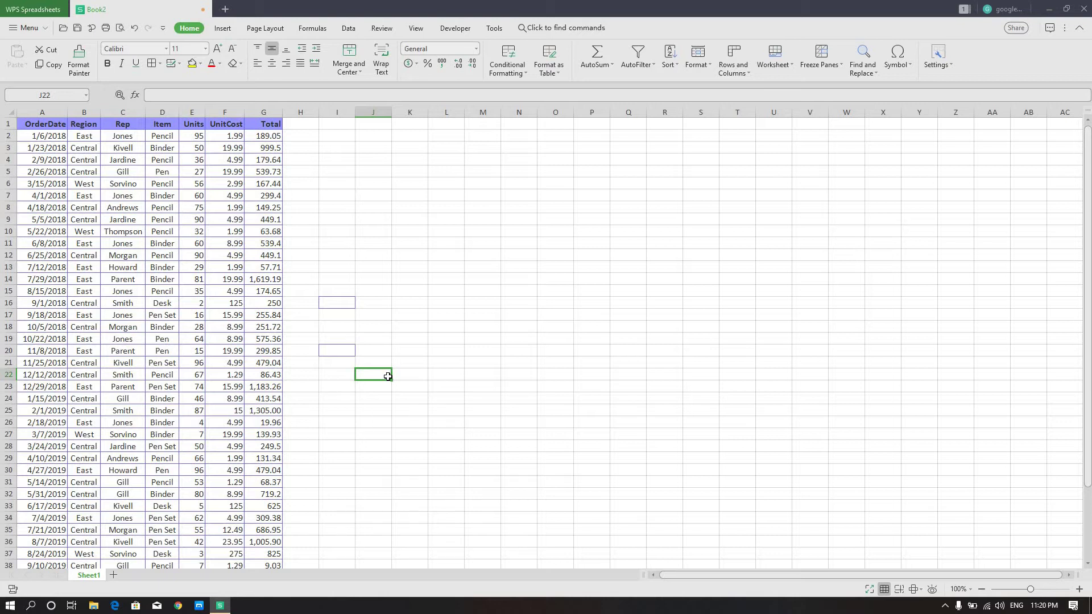
Step: Copy the Total in cell G11 and paste it into cell J13
{"action": "left_click", "coordinate": [278, 245]}
{"action": "key", "text": "ctrl+c"}
{"action": "left_click", "coordinate": [367, 269]}
{"action": "key", "text": "ctrl+v"}
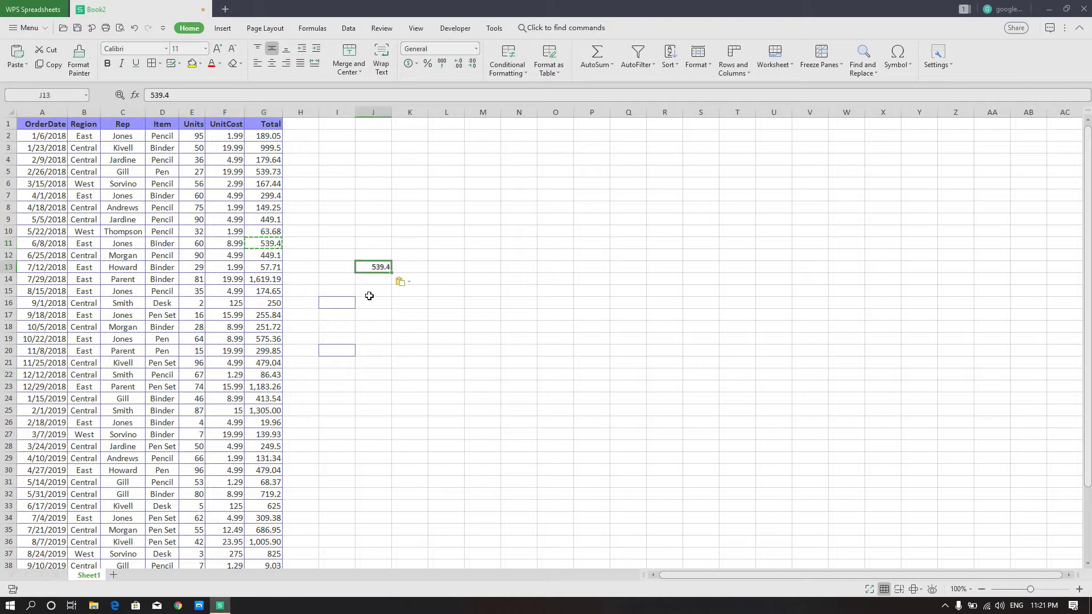
Step: Copy the Total in cell G14 and paste it into cells J16 and J19
{"action": "left_click", "coordinate": [265, 283]}
{"action": "key", "text": "ctrl+c"}
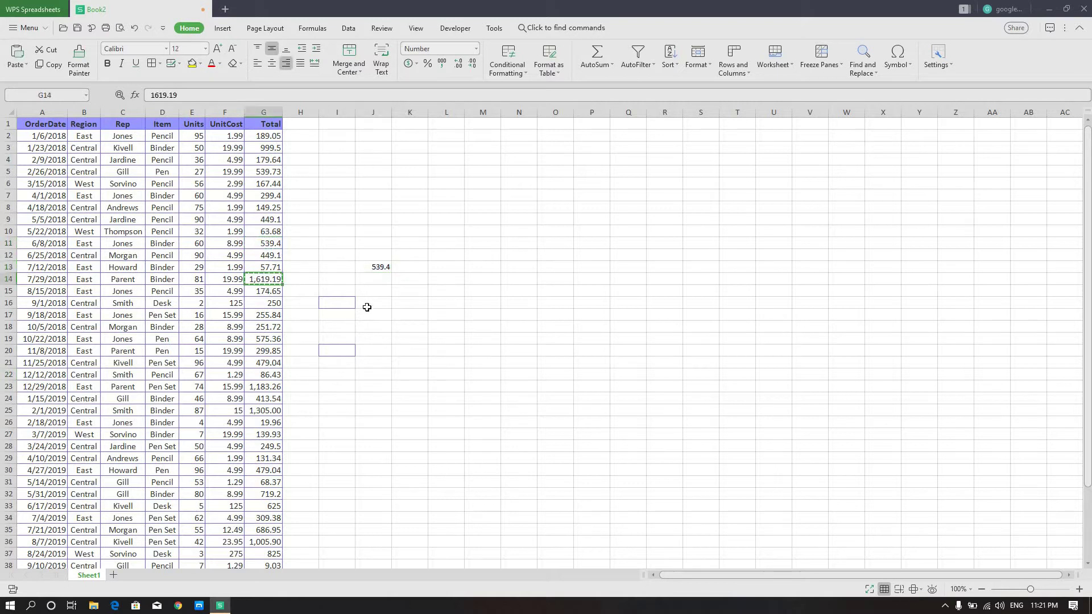
{"action": "left_click", "coordinate": [372, 304]}
{"action": "key", "text": "ctrl+v"}
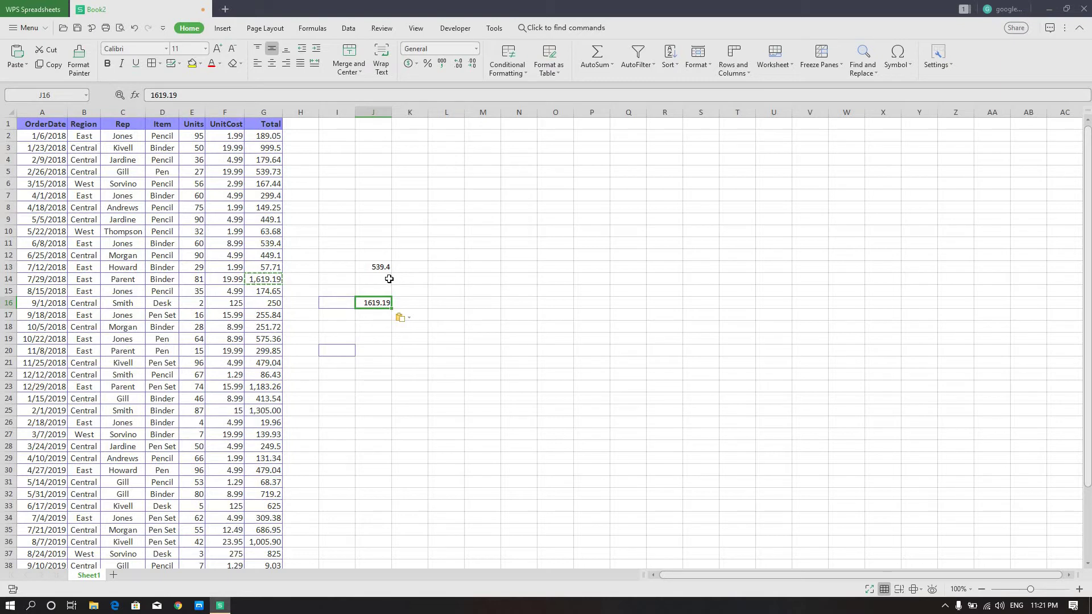
{"action": "left_click", "coordinate": [386, 335]}
{"action": "key", "text": "ctrl+v"}
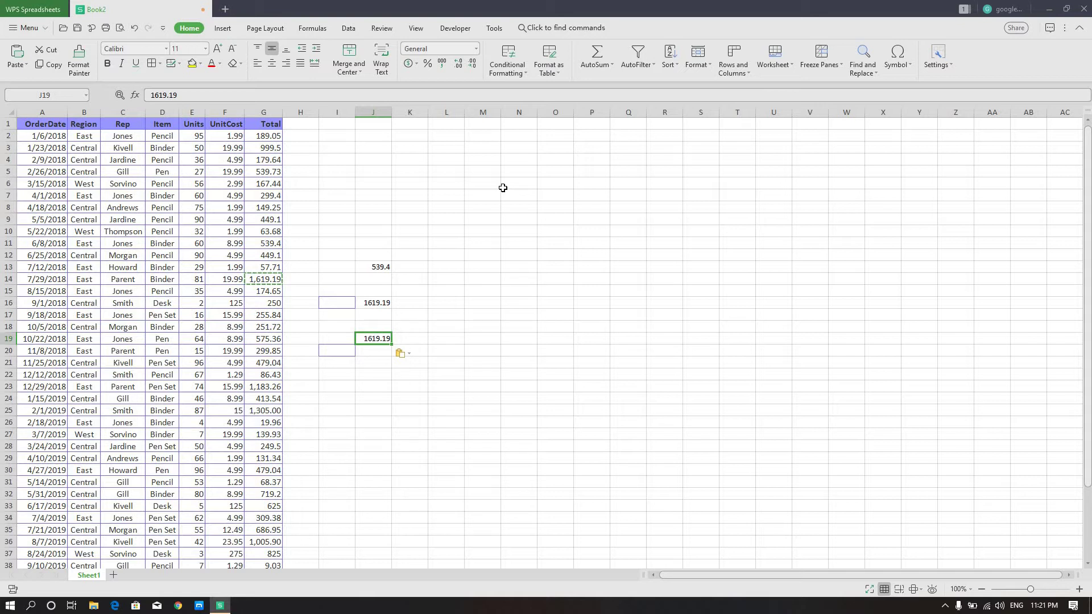
Step: Browse the clipboard history and replace the value in cell J19 with the earlier copied 539.4
{"action": "key", "text": "super+v"}
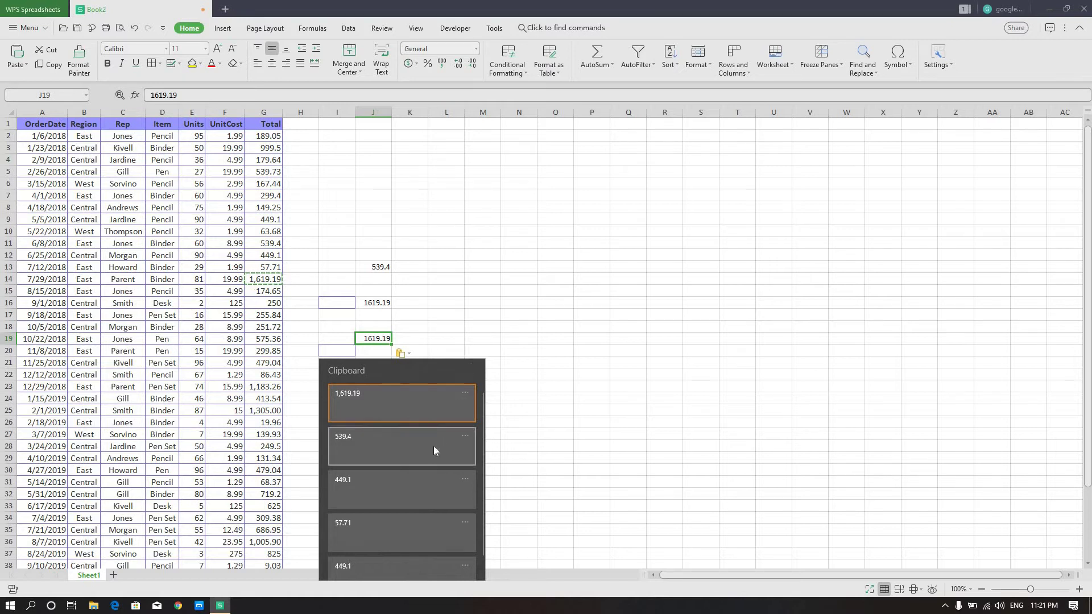
{"action": "scroll", "coordinate": [404, 529], "scroll_direction": "down", "scroll_amount": 1}
{"action": "scroll", "coordinate": [397, 546], "scroll_direction": "up", "scroll_amount": 1}
{"action": "scroll", "coordinate": [394, 457], "scroll_direction": "down", "scroll_amount": 1}
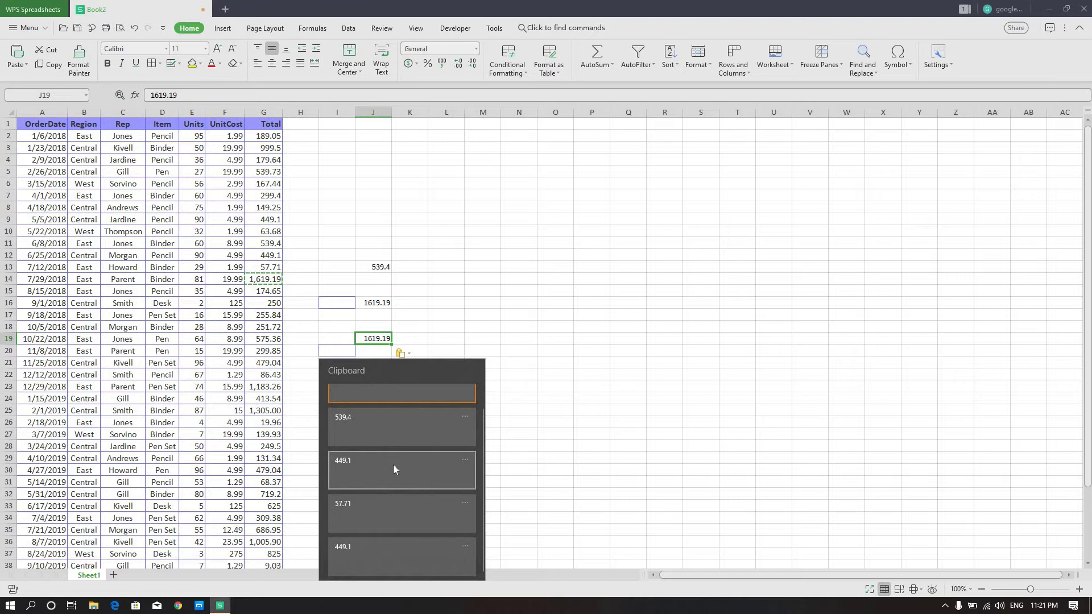
{"action": "scroll", "coordinate": [394, 467], "scroll_direction": "up", "scroll_amount": 1}
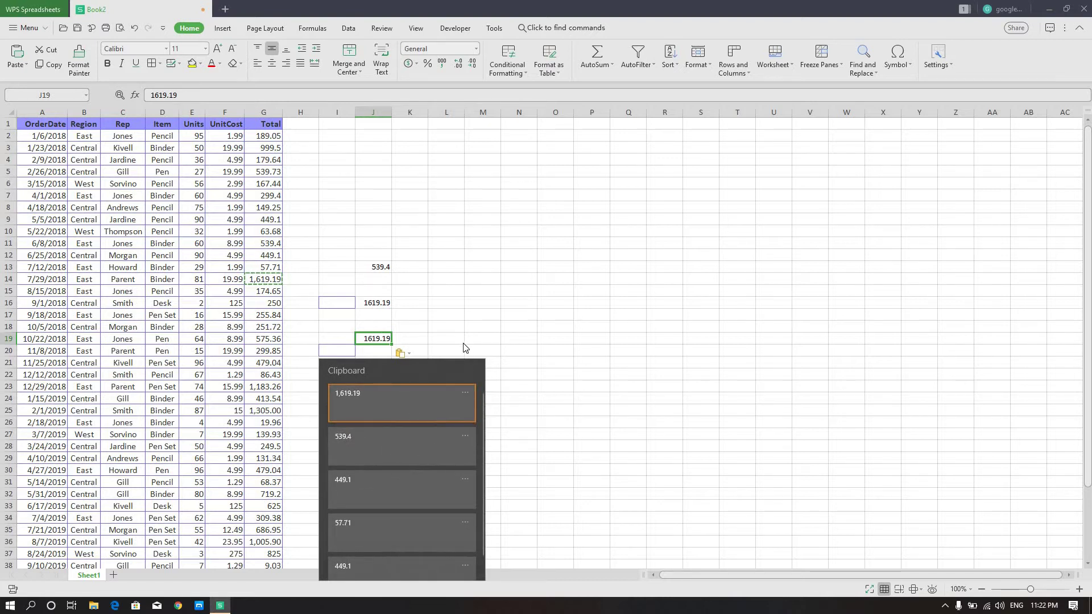
{"action": "left_click", "coordinate": [403, 436]}
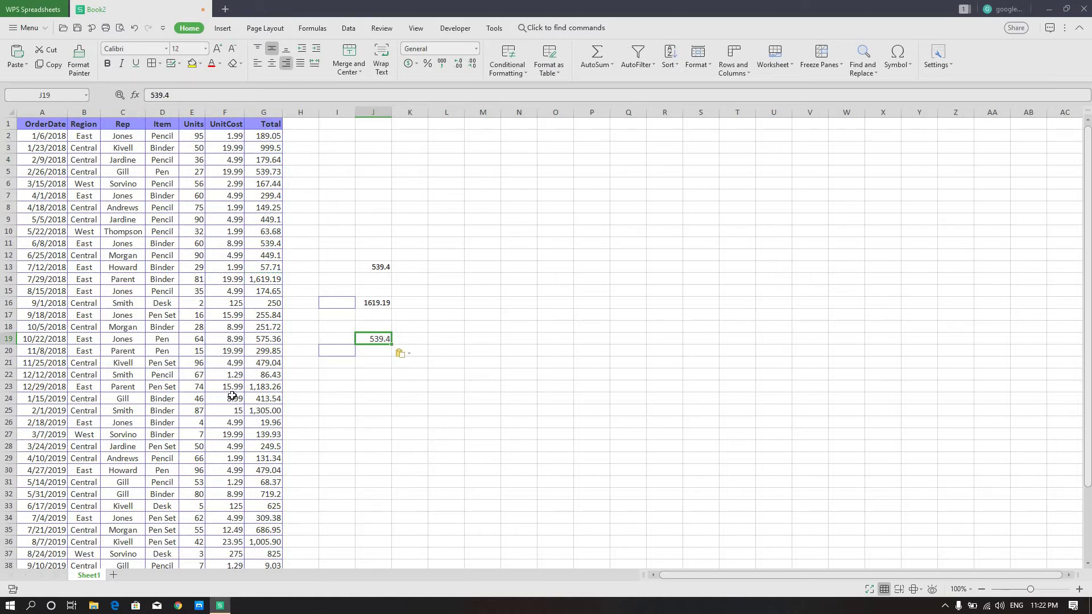
{"action": "left_click", "coordinate": [444, 315]}
{"action": "left_click", "coordinate": [443, 364]}
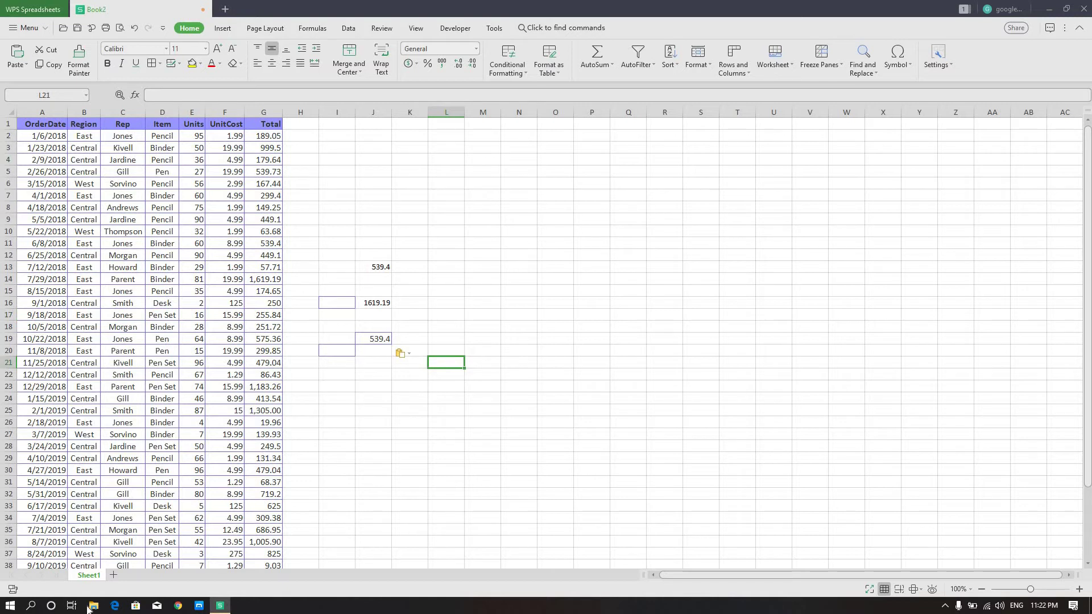
Step: Find the Windows Clipboard settings, turn off Clipboard history, and close the settings window
{"action": "left_click", "coordinate": [7, 608]}
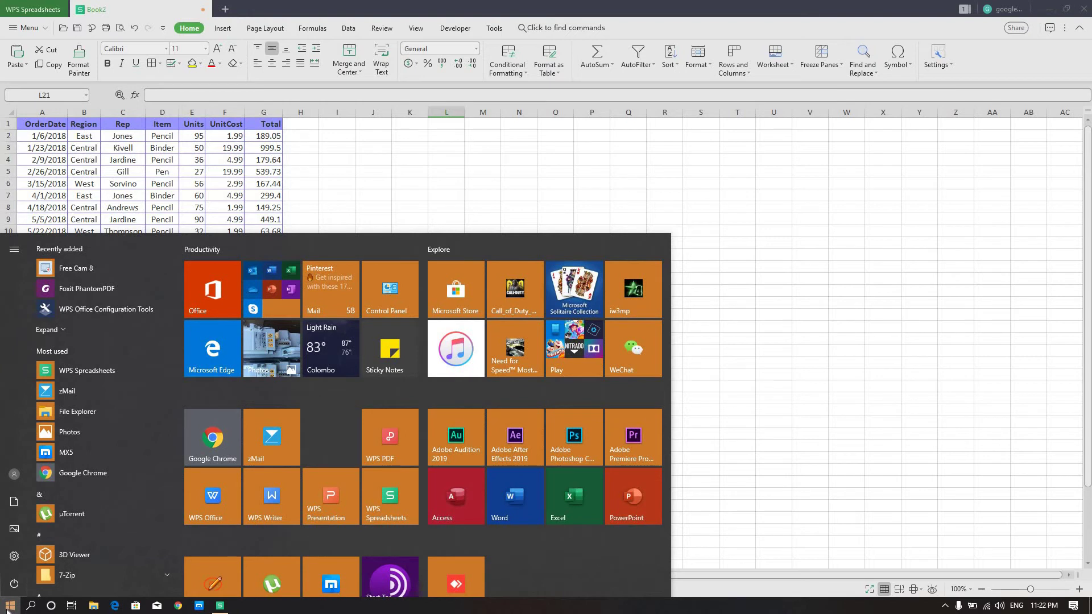
{"action": "type", "text": "c"}
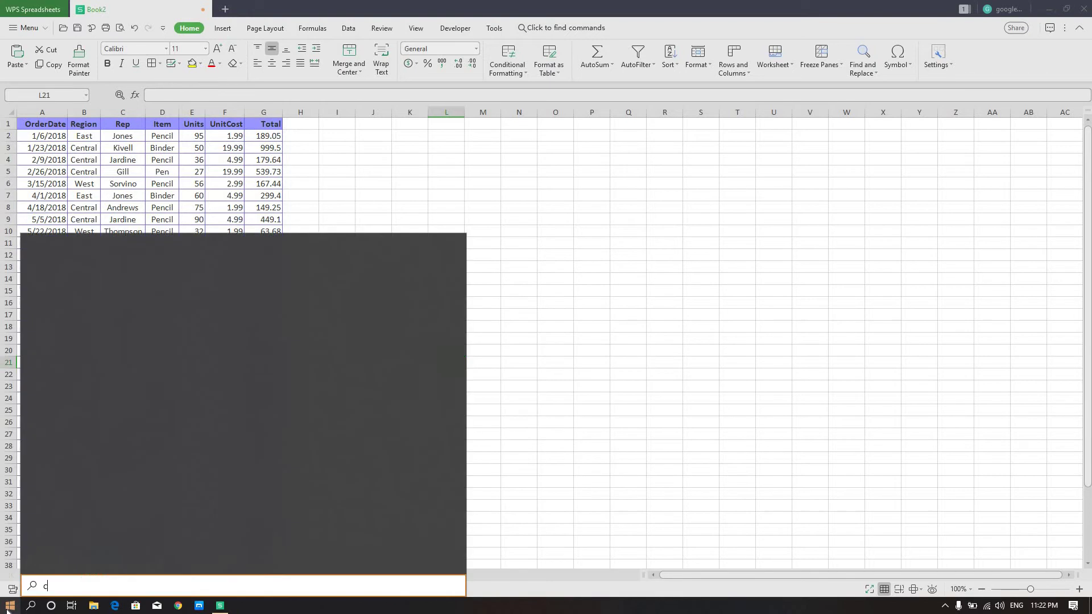
{"action": "type", "text": "lipbo"}
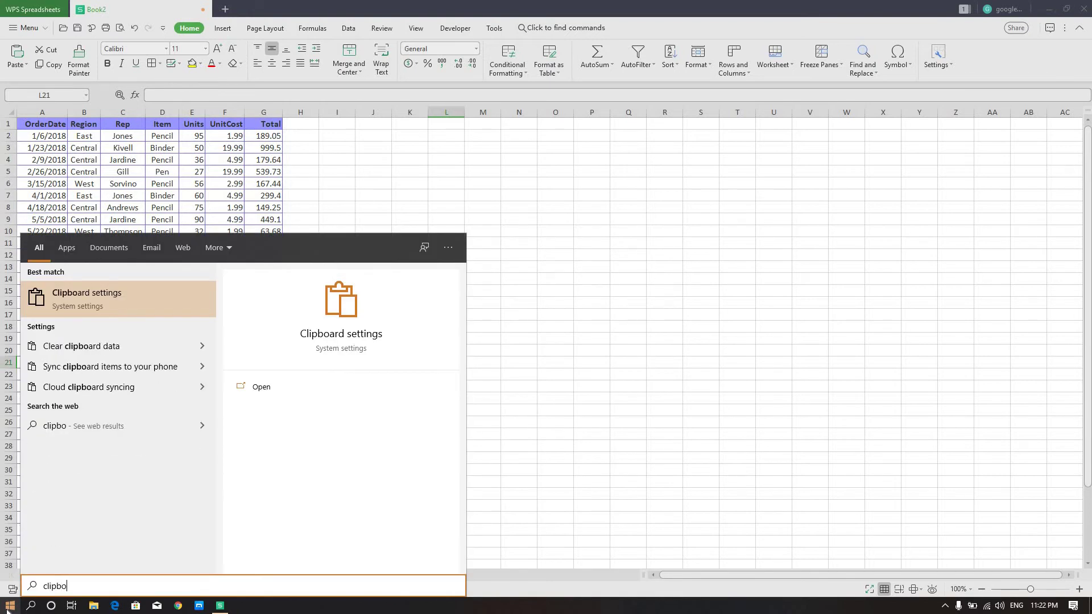
{"action": "key", "text": "Return"}
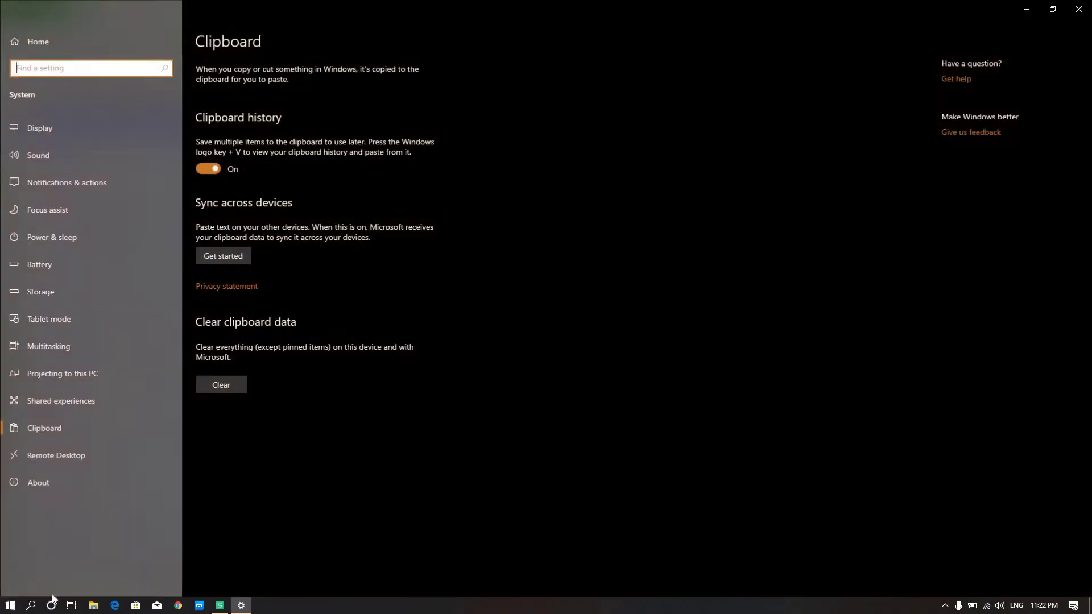
{"action": "left_click", "coordinate": [209, 169]}
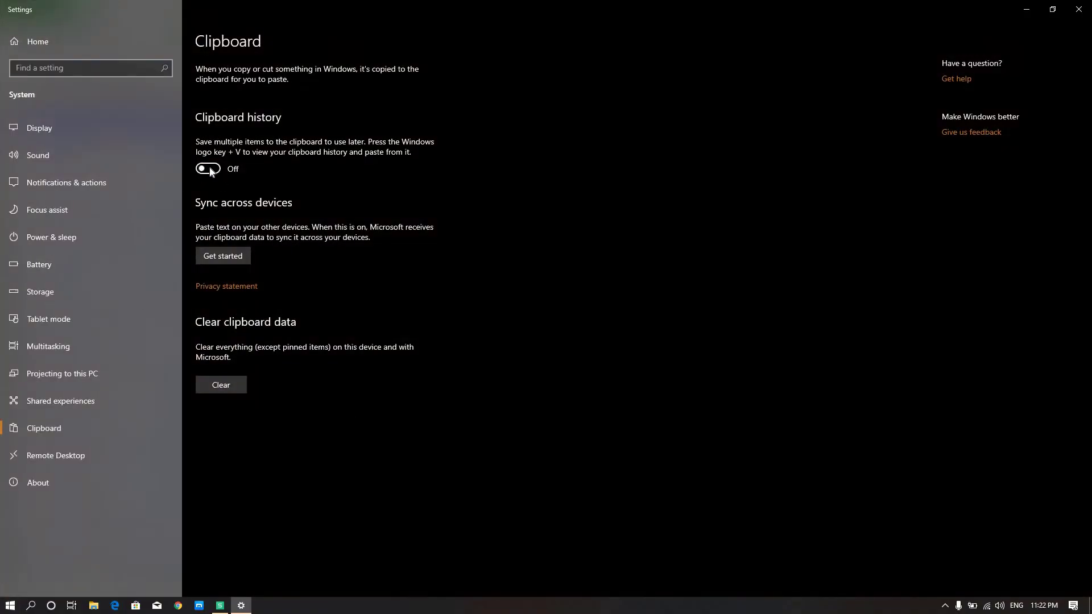
{"action": "left_click", "coordinate": [209, 168]}
{"action": "left_click", "coordinate": [1078, 9]}
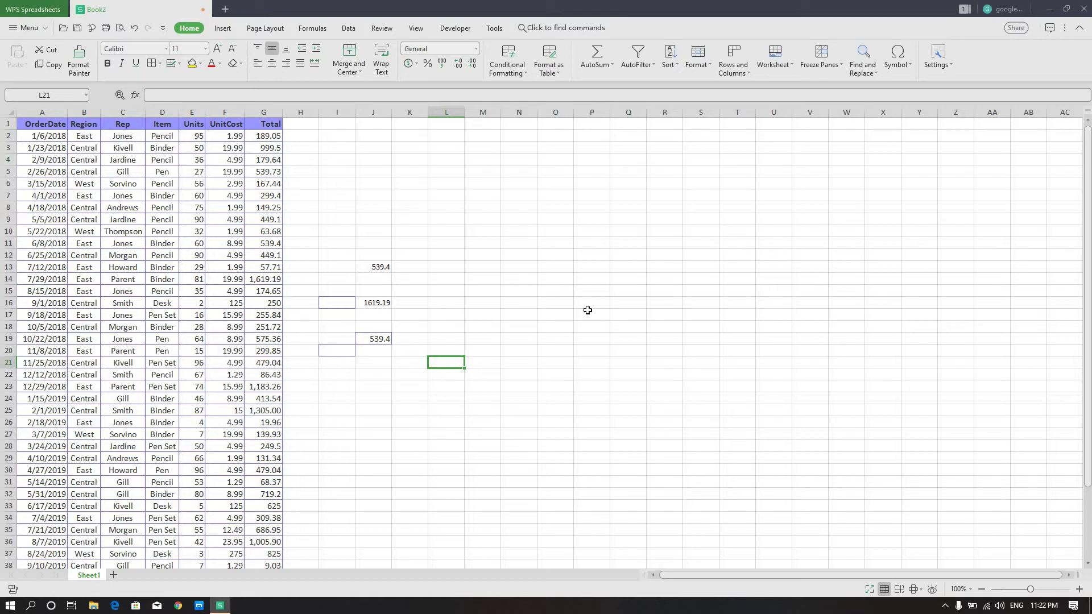
Step: Turn clipboard history back on from the clipboard history pop-up and close the pop-up
{"action": "key", "text": "super+v"}
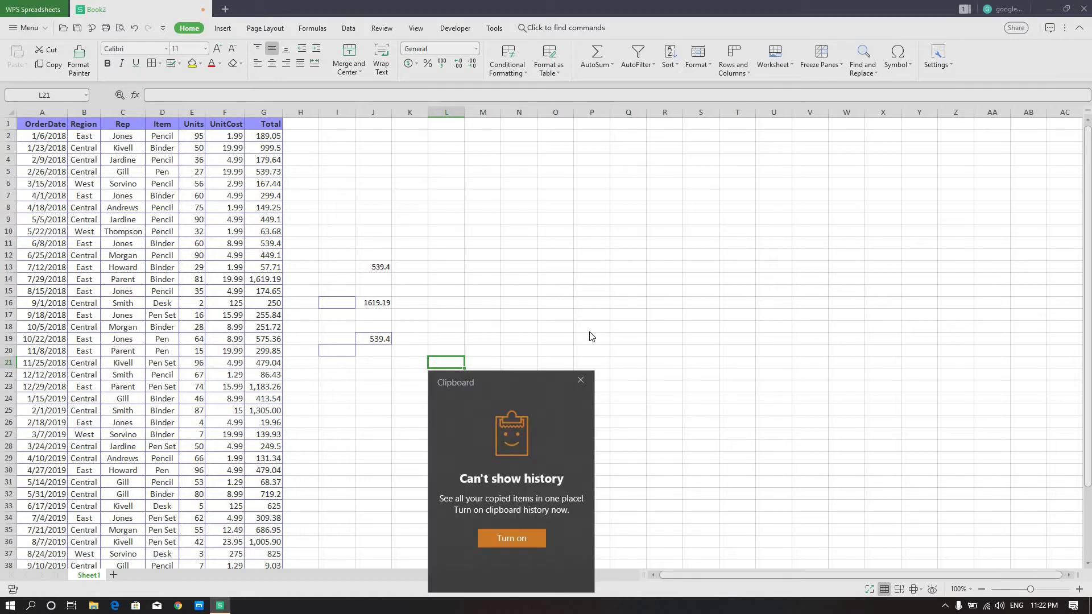
{"action": "left_click", "coordinate": [515, 542]}
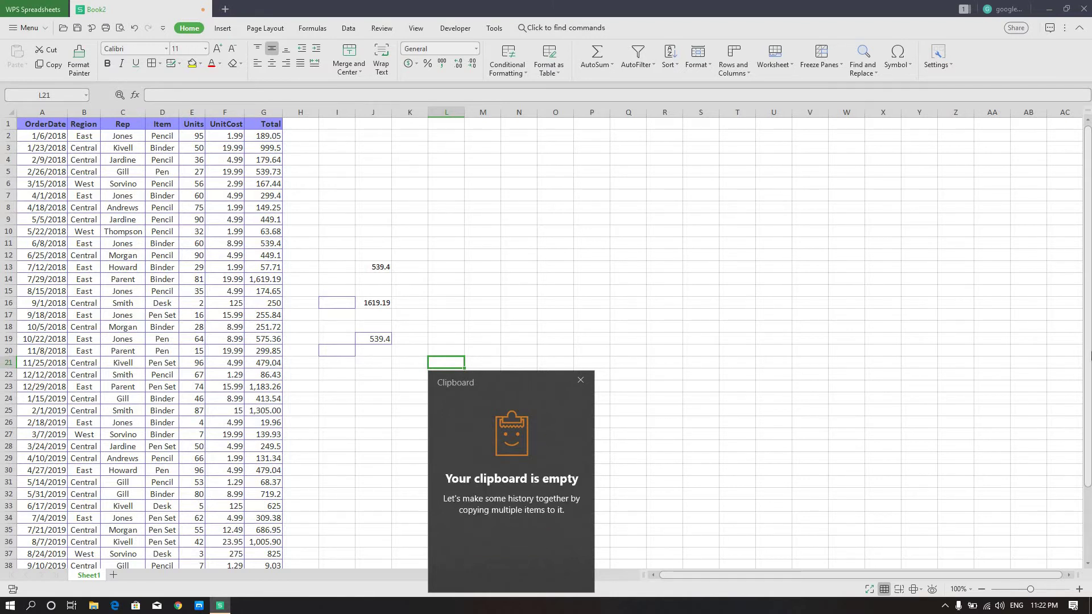
{"action": "left_click", "coordinate": [584, 380]}
{"action": "left_click", "coordinate": [548, 396]}
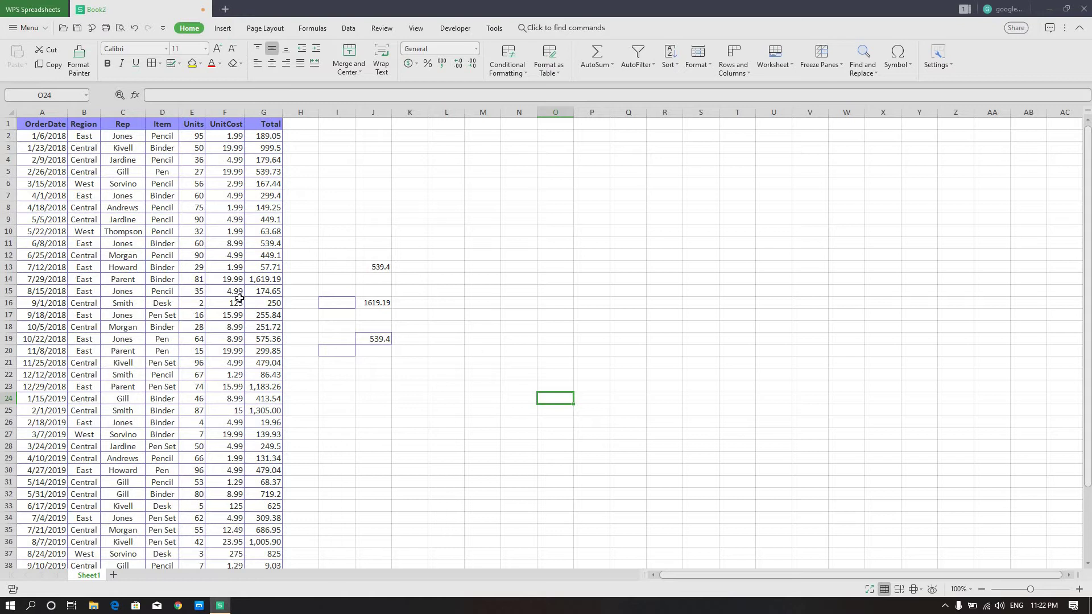
Step: Copy cells F14, E20, D12 and A19 one after another to collect them in the clipboard history
{"action": "left_click", "coordinate": [212, 279]}
{"action": "left_click", "coordinate": [196, 350]}
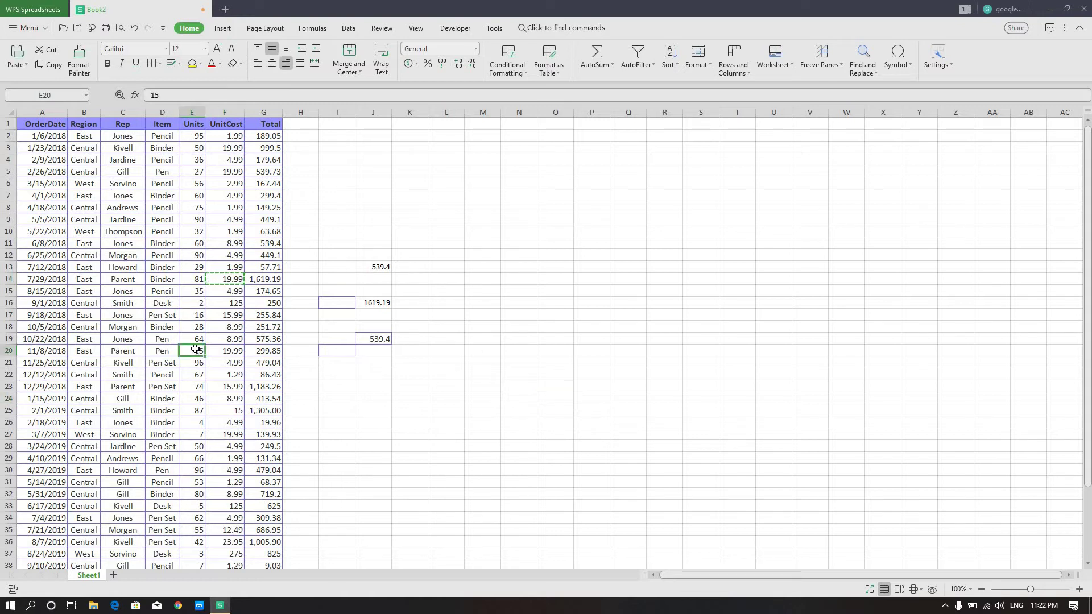
{"action": "left_click", "coordinate": [164, 253]}
{"action": "key", "text": "ctrl+c"}
{"action": "left_click", "coordinate": [60, 340]}
{"action": "key", "text": "ctrl+c"}
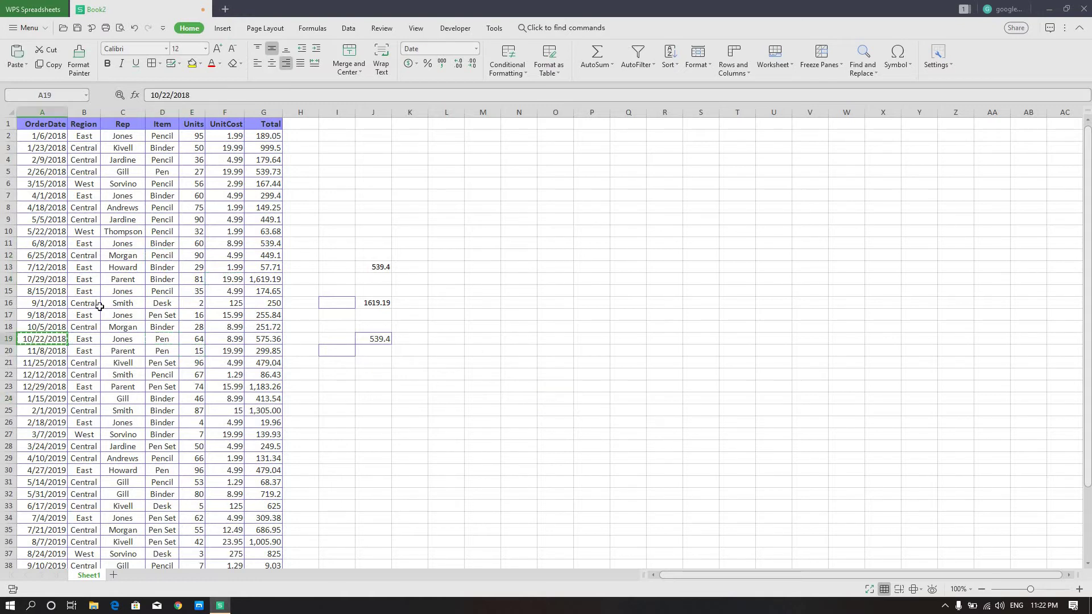
Step: Copy C11, D7:E7, G7, F11, G16 and the block A21:G25 separately to the clipboard history
{"action": "left_click", "coordinate": [124, 243]}
{"action": "left_click_drag", "start_coordinate": [179, 193], "coordinate": [196, 194]}
{"action": "left_click", "coordinate": [270, 192]}
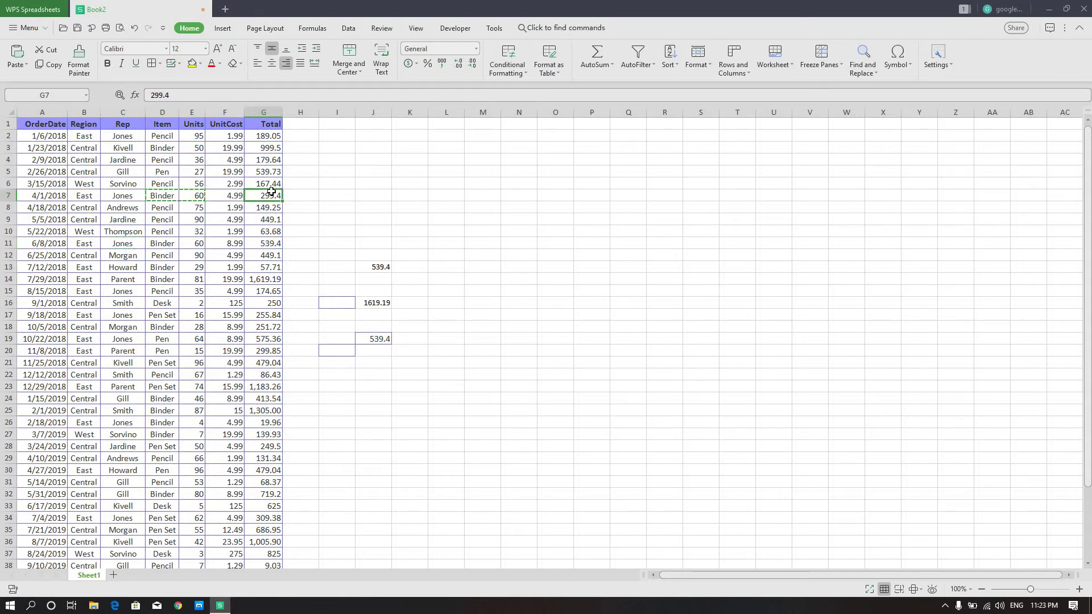
{"action": "key", "text": "ctrl+c"}
{"action": "left_click", "coordinate": [231, 247]}
{"action": "key", "text": "ctrl+c"}
{"action": "left_click", "coordinate": [264, 302]}
{"action": "key", "text": "ctrl+c"}
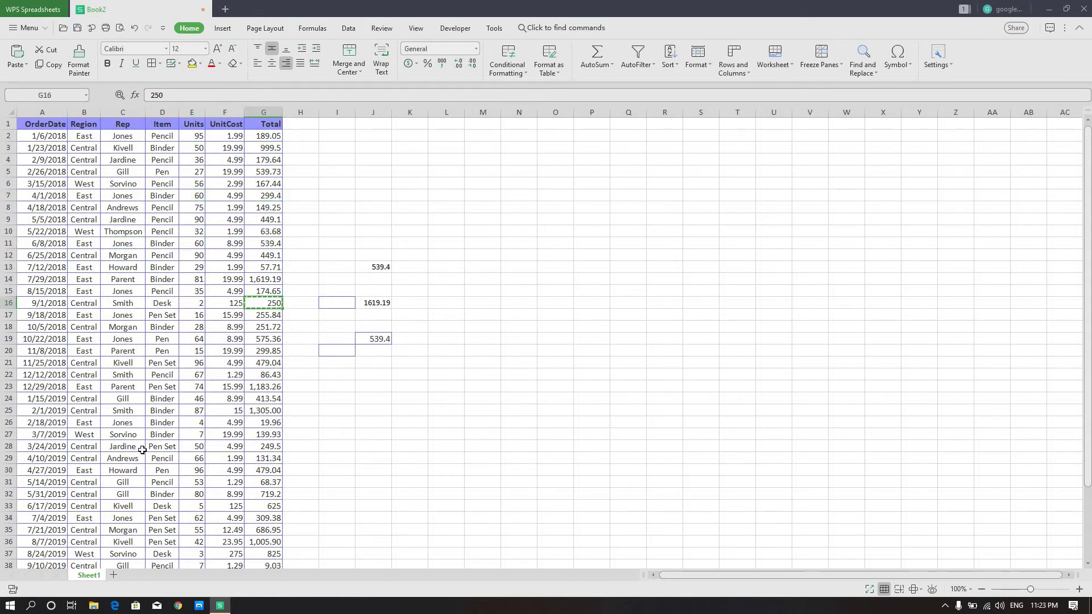
{"action": "left_click_drag", "start_coordinate": [44, 364], "coordinate": [260, 410]}
{"action": "key", "text": "ctrl+c"}
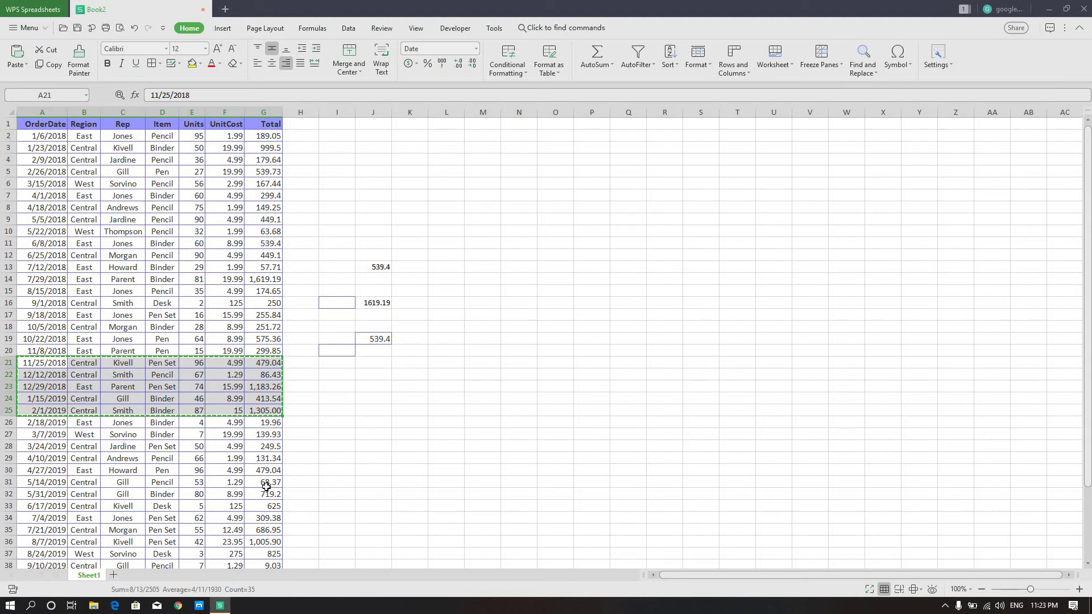
Step: Paste the 8.99 entry from the clipboard history into cell R7
{"action": "key", "text": "super"}
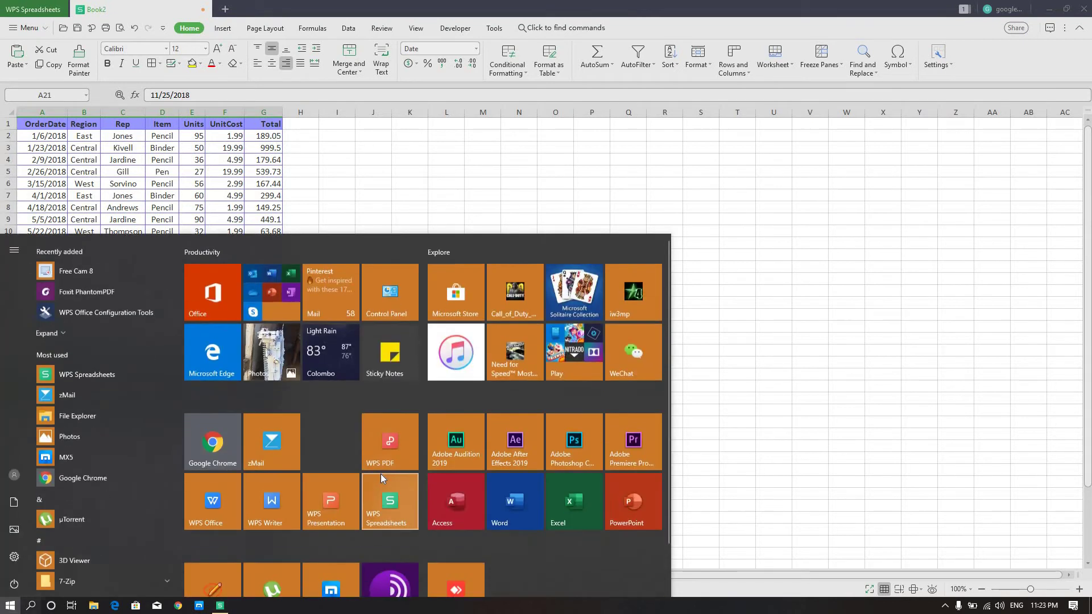
{"action": "left_click", "coordinate": [664, 195]}
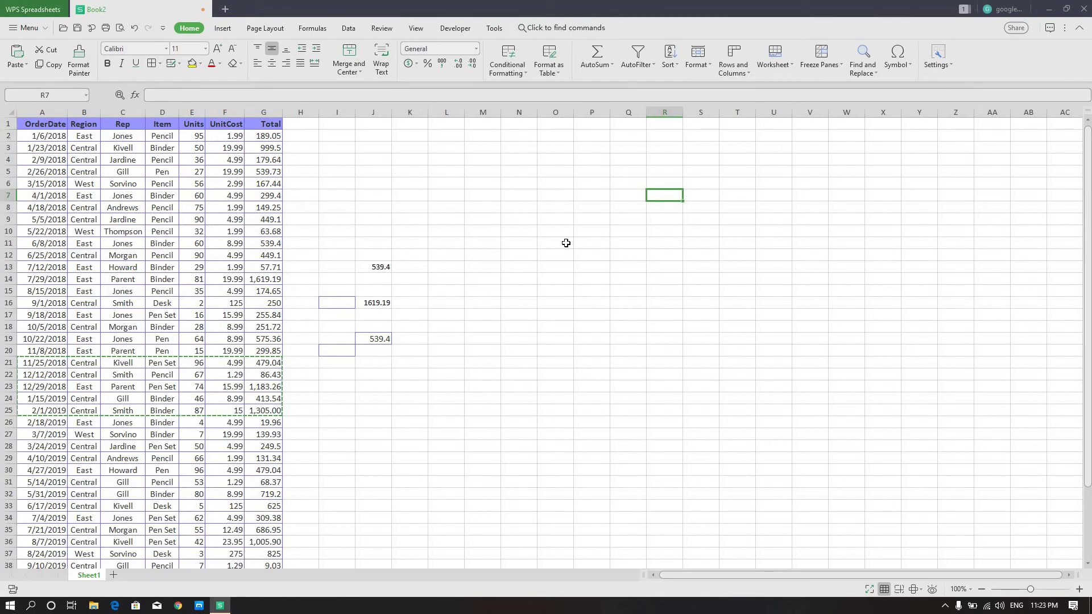
{"action": "key", "text": "super+v"}
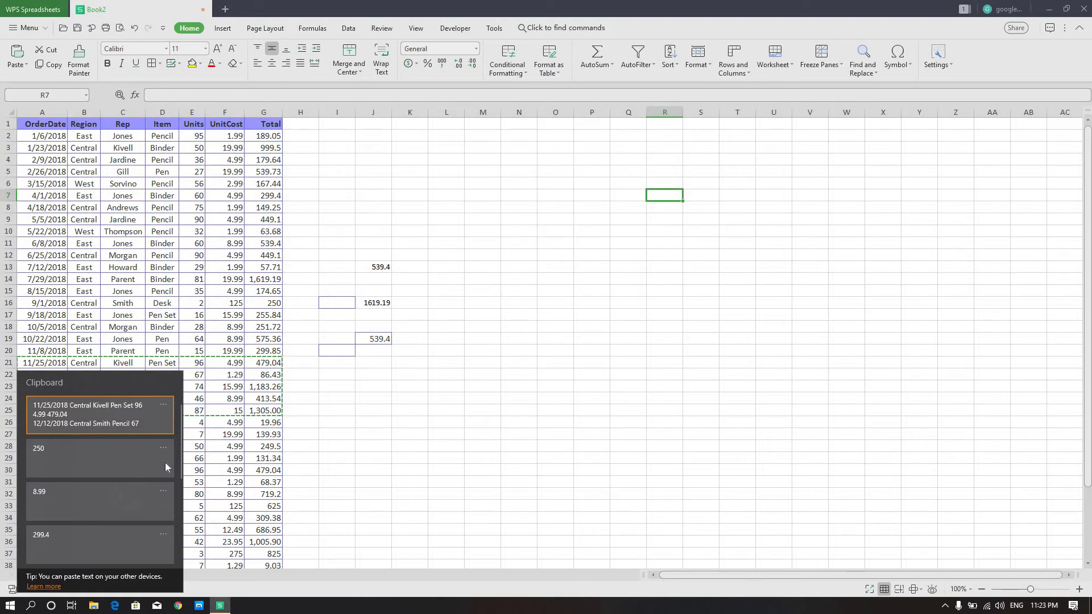
{"action": "scroll", "coordinate": [130, 486], "scroll_direction": "down", "scroll_amount": 5}
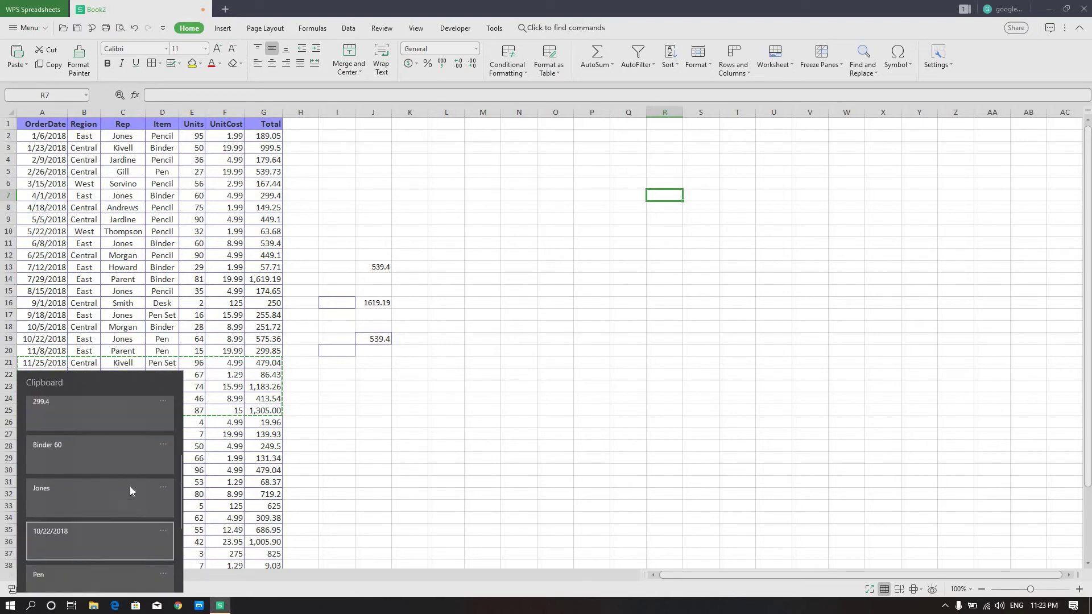
{"action": "scroll", "coordinate": [130, 486], "scroll_direction": "up", "scroll_amount": 5}
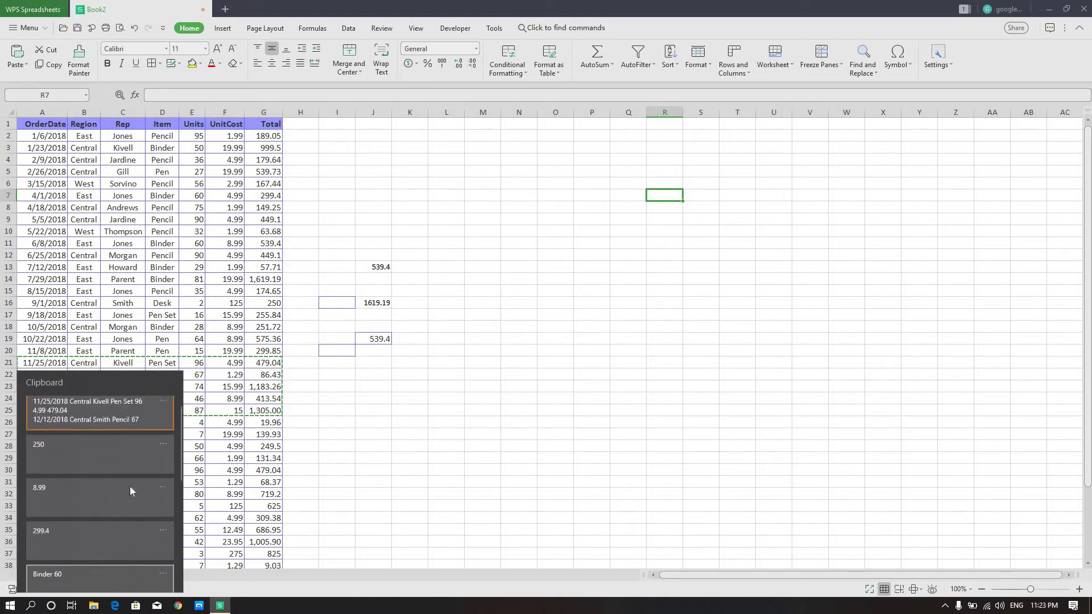
{"action": "left_click", "coordinate": [86, 510]}
Step: Paste the copied block of rows 21 to 25 from the clipboard history, starting at cell P11
{"action": "left_click", "coordinate": [605, 247]}
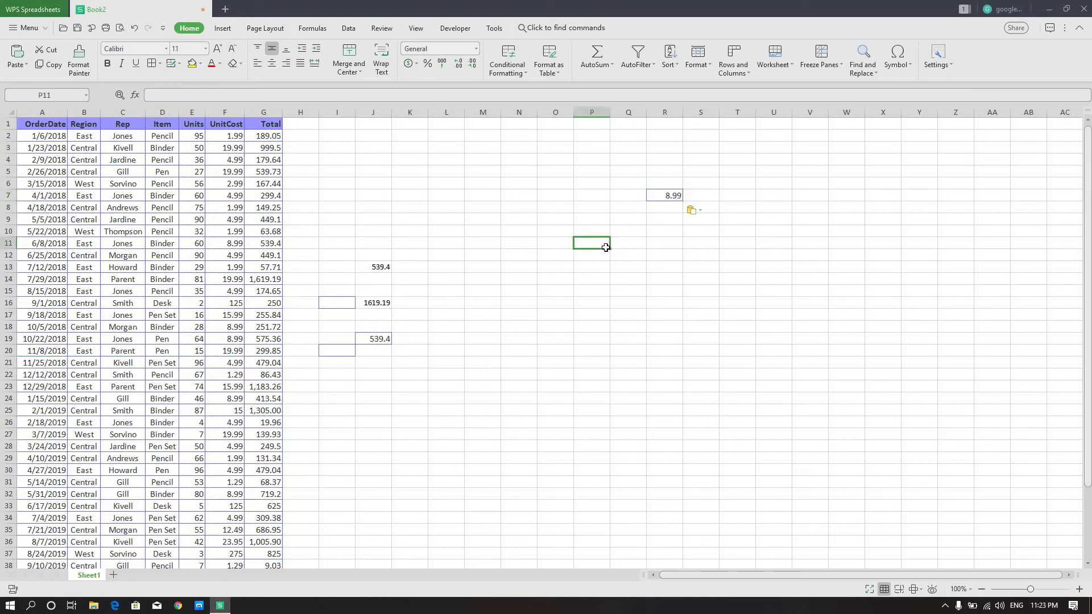
{"action": "key", "text": "super+v"}
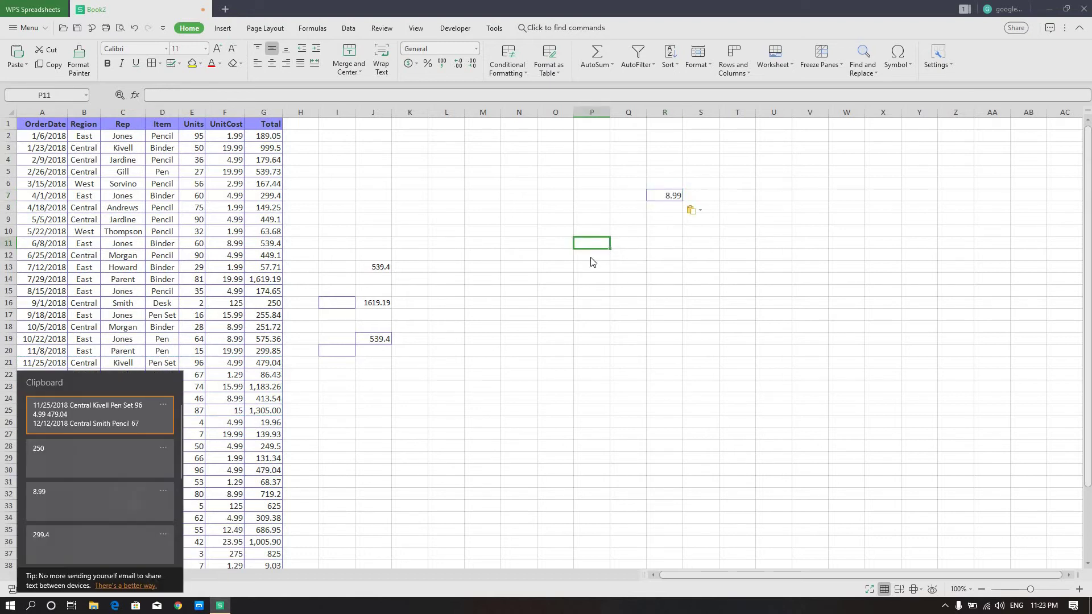
{"action": "left_click", "coordinate": [111, 417]}
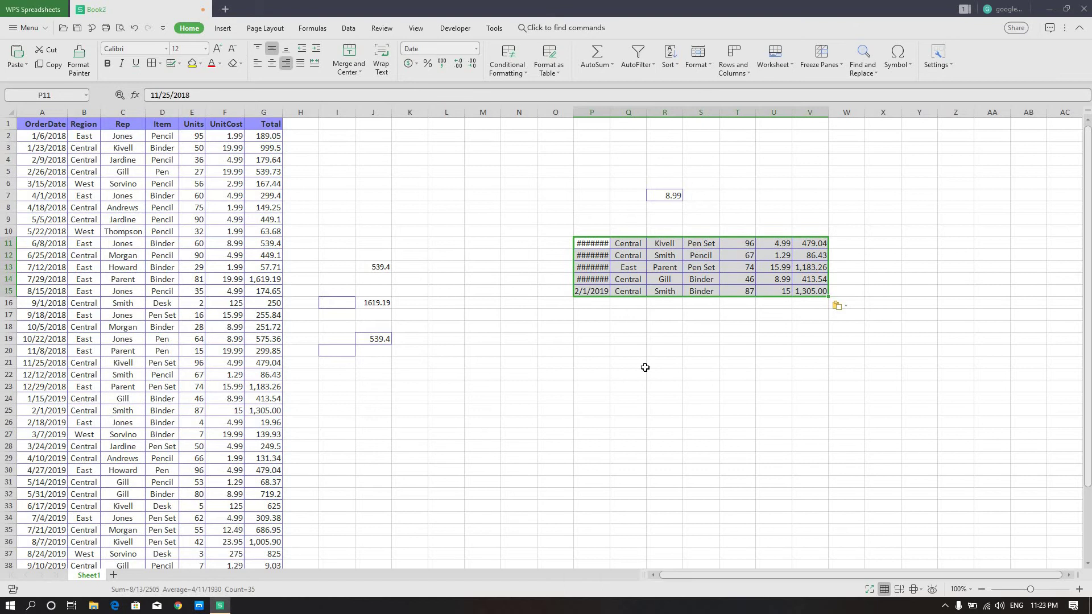
{"action": "left_click", "coordinate": [625, 366]}
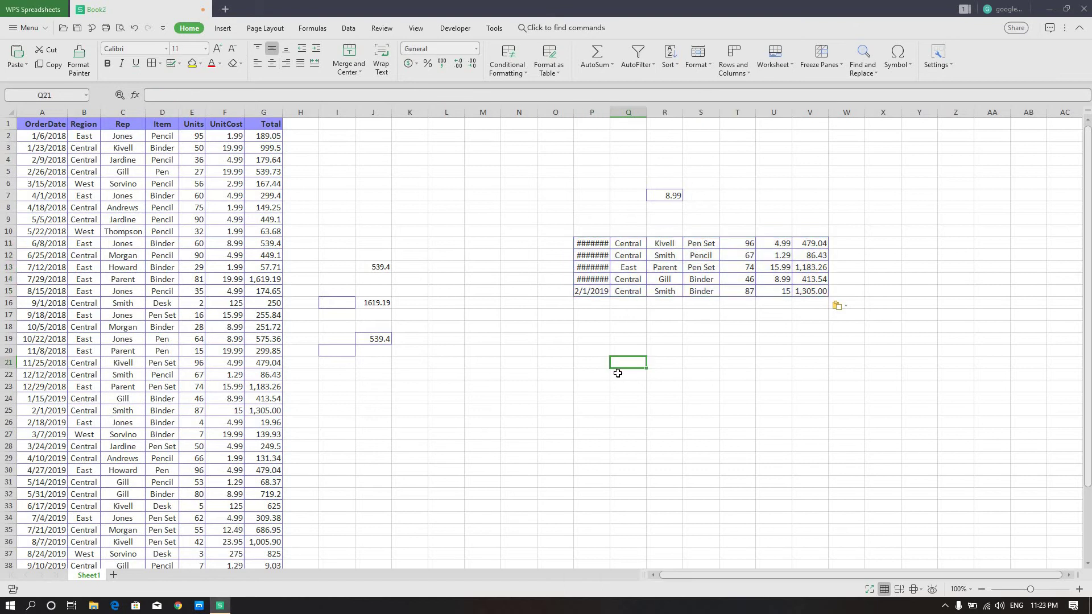
Step: Paste the 15 entry from the clipboard history into cell M22
{"action": "left_click", "coordinate": [470, 373]}
{"action": "key", "text": "super+v"}
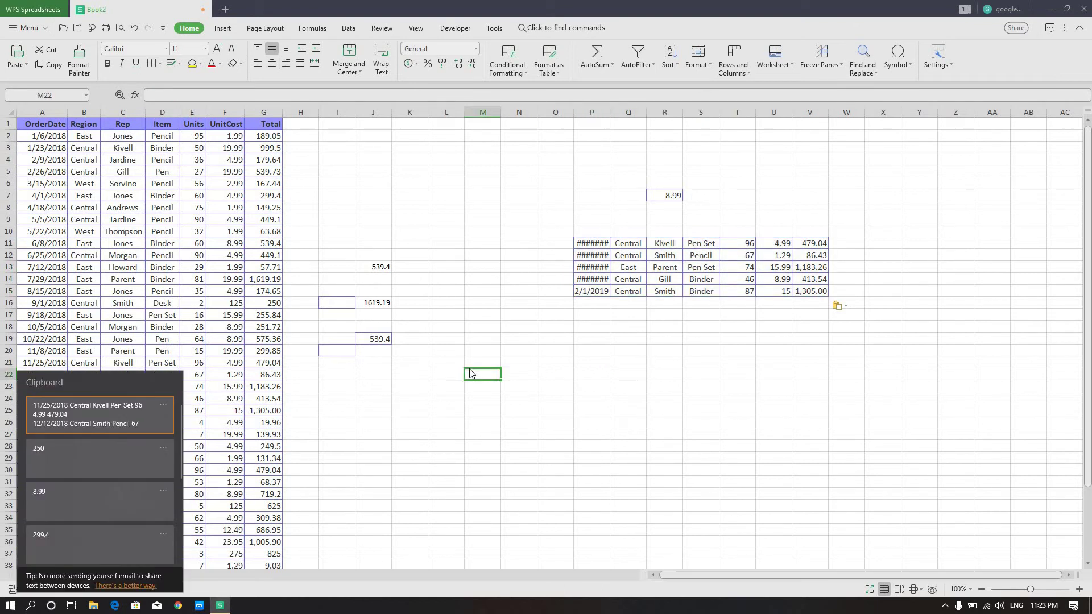
{"action": "scroll", "coordinate": [107, 499], "scroll_direction": "down", "scroll_amount": 10}
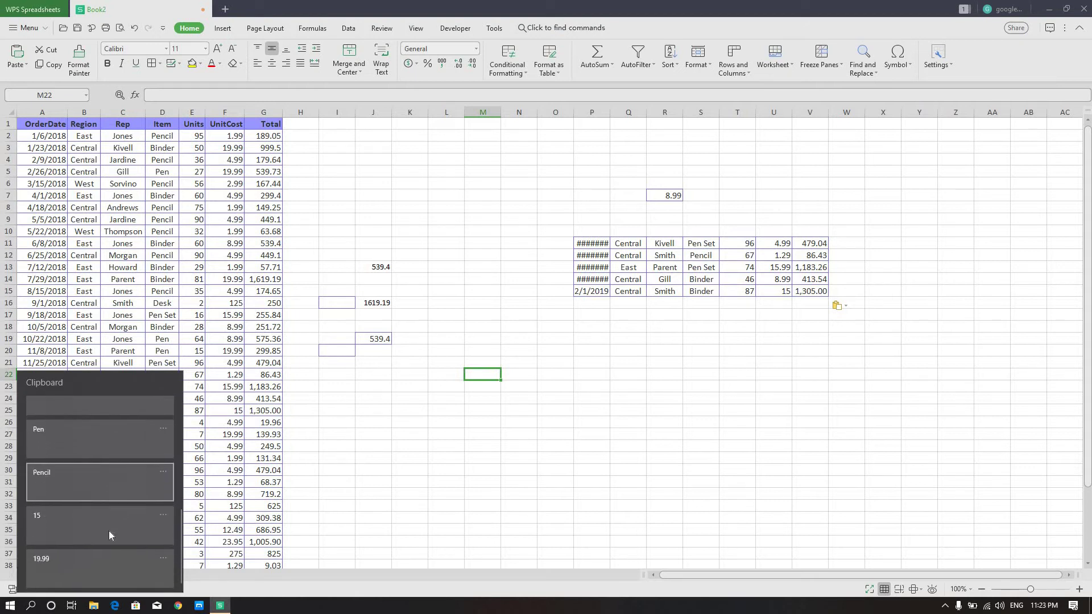
{"action": "left_click", "coordinate": [109, 531]}
{"action": "left_click", "coordinate": [528, 435]}
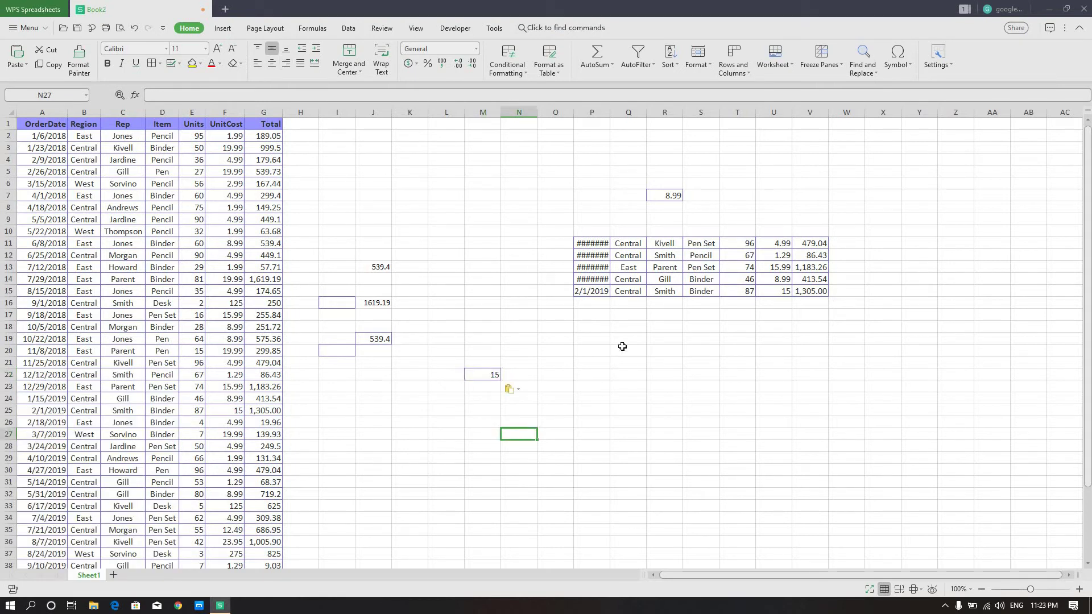
Step: Open the clipboard history from cells Q19:Q20 and look through all of its saved entries
{"action": "left_click_drag", "start_coordinate": [623, 351], "coordinate": [623, 340]}
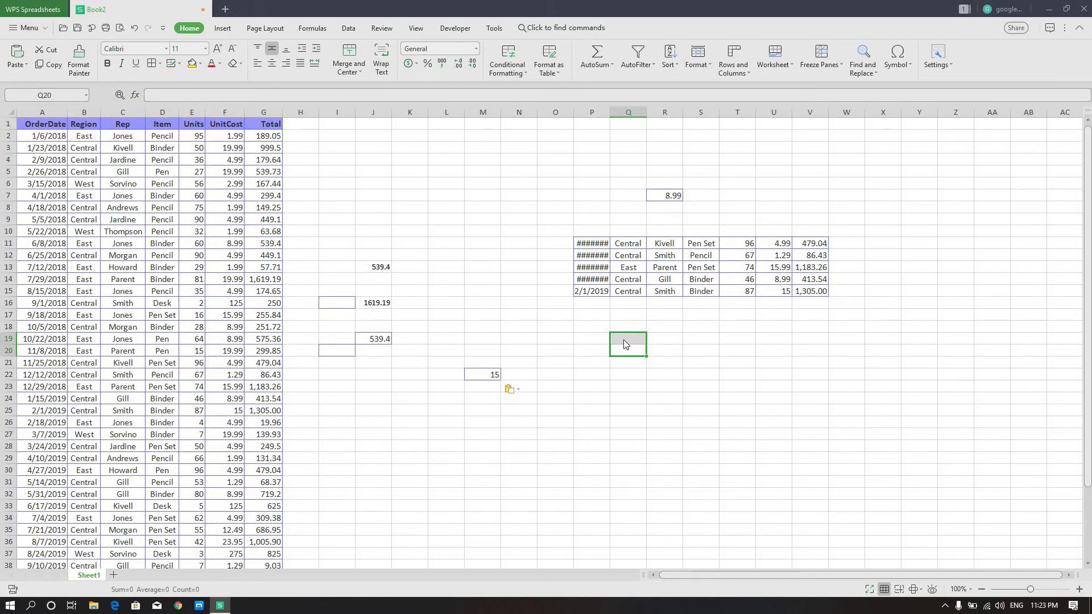
{"action": "key", "text": "super+v"}
{"action": "scroll", "coordinate": [91, 489], "scroll_direction": "down", "scroll_amount": 3}
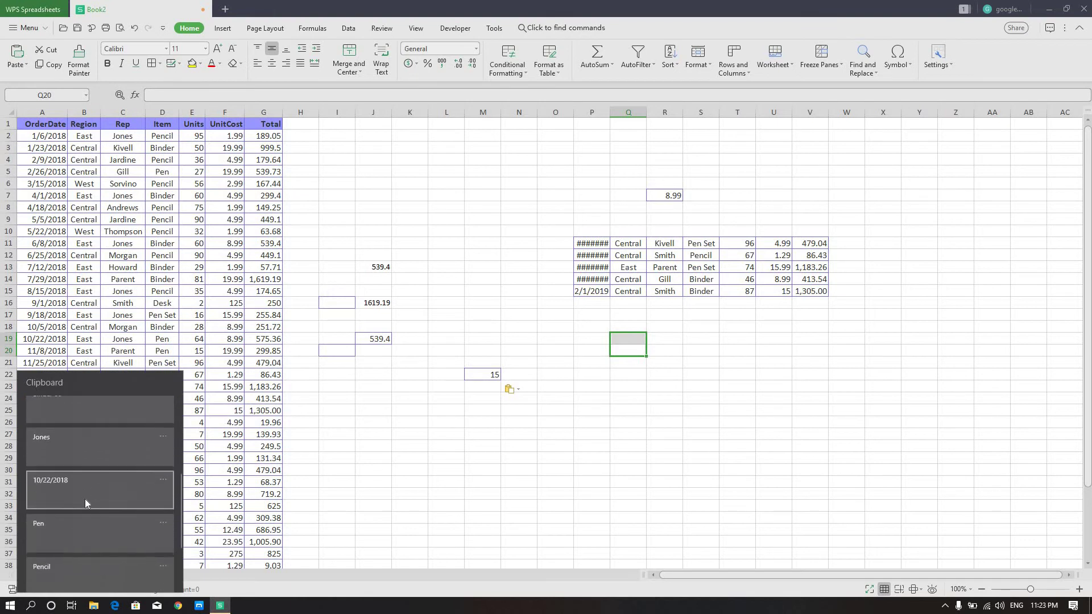
{"action": "scroll", "coordinate": [73, 529], "scroll_direction": "up", "scroll_amount": 1}
{"action": "scroll", "coordinate": [71, 521], "scroll_direction": "up", "scroll_amount": 1}
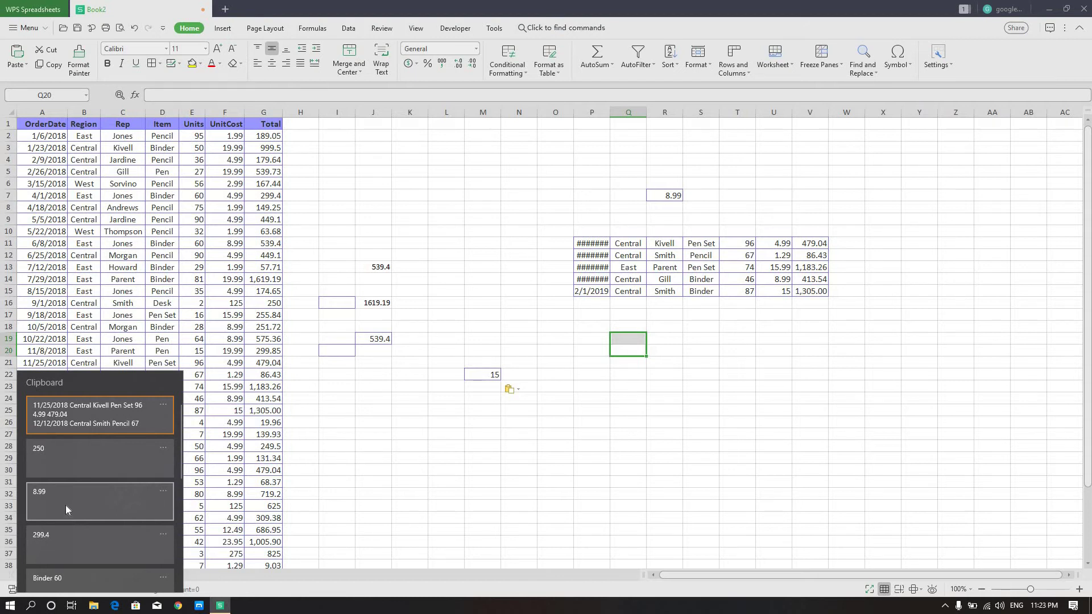
{"action": "scroll", "coordinate": [66, 504], "scroll_direction": "down", "scroll_amount": 6}
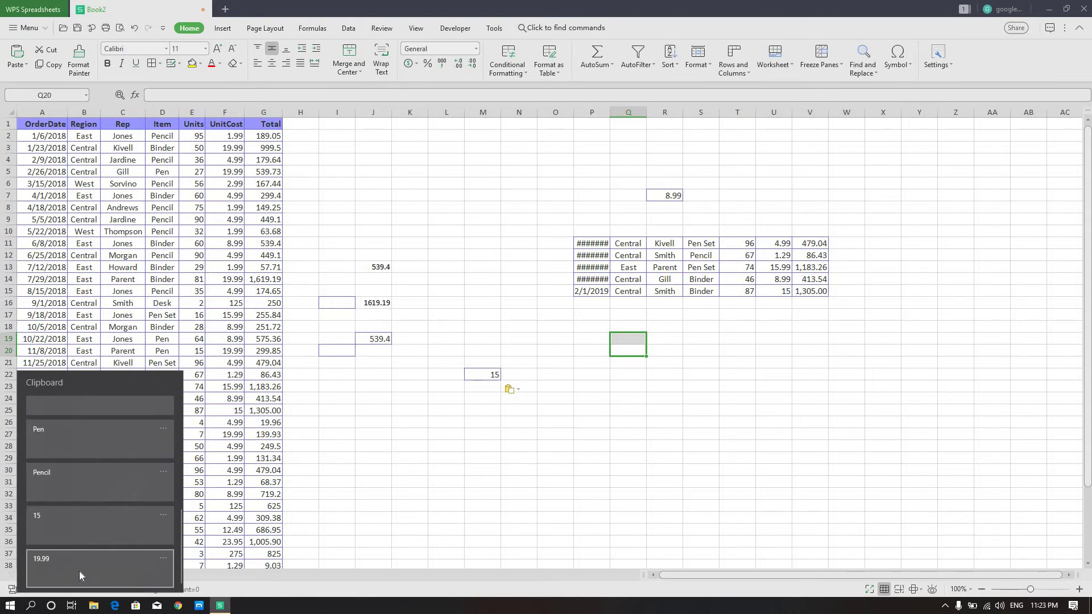
{"action": "scroll", "coordinate": [79, 568], "scroll_direction": "up", "scroll_amount": 6}
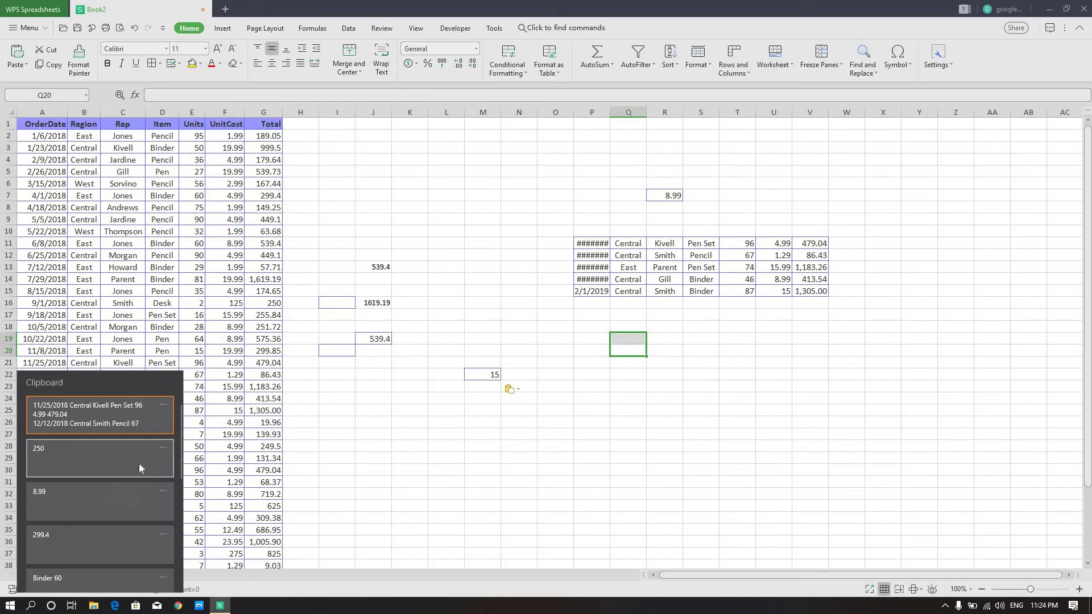
Step: Search Windows for "clip", open Clipboard settings and clear the clipboard data
{"action": "key", "text": "super"}
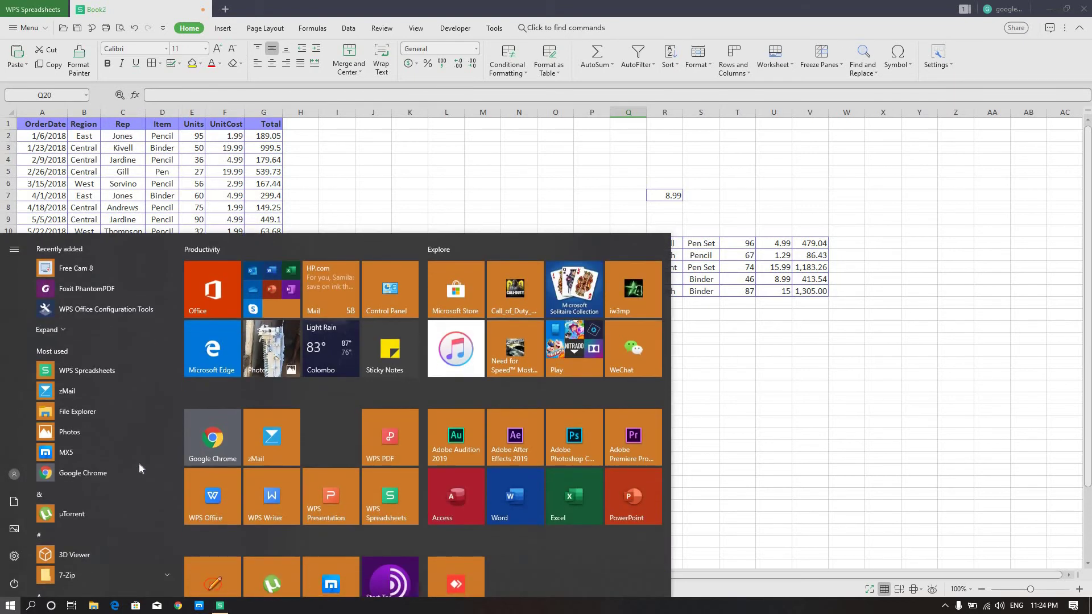
{"action": "type", "text": "c"}
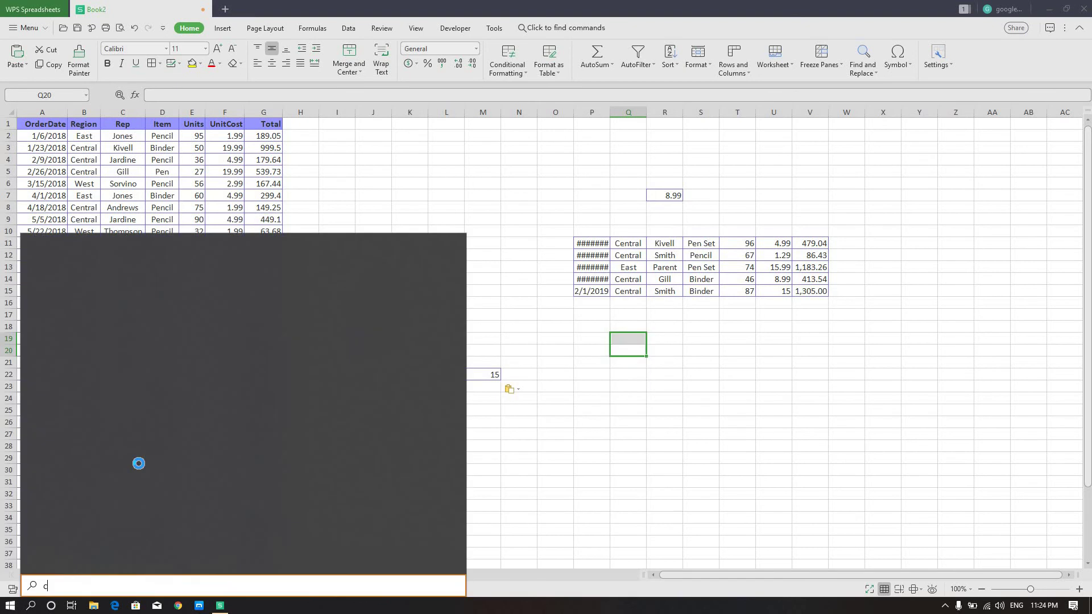
{"action": "type", "text": "li"}
{"action": "type", "text": "p"}
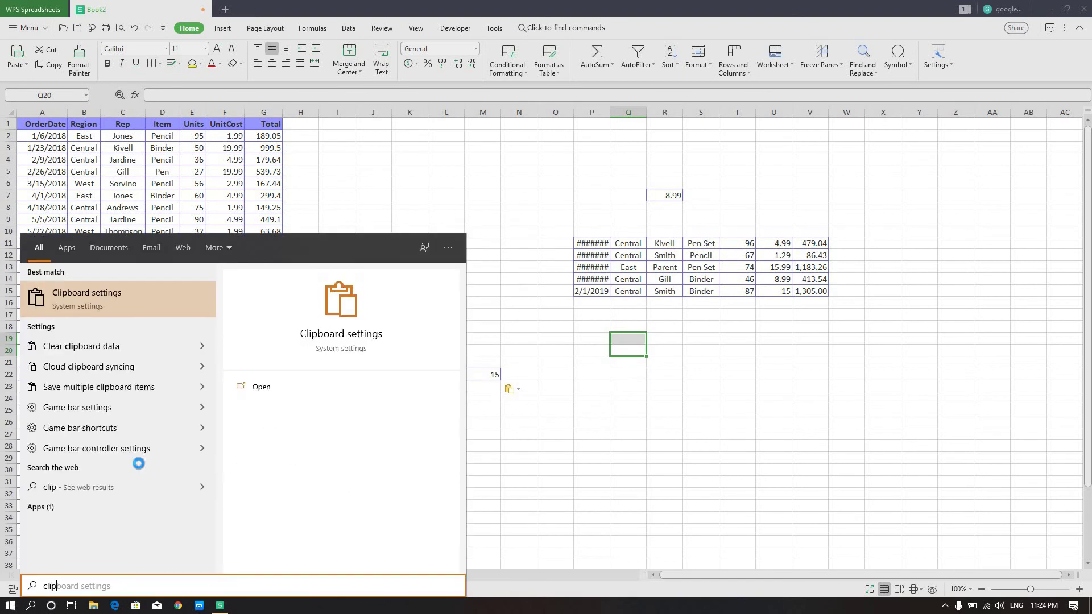
{"action": "left_click", "coordinate": [139, 293]}
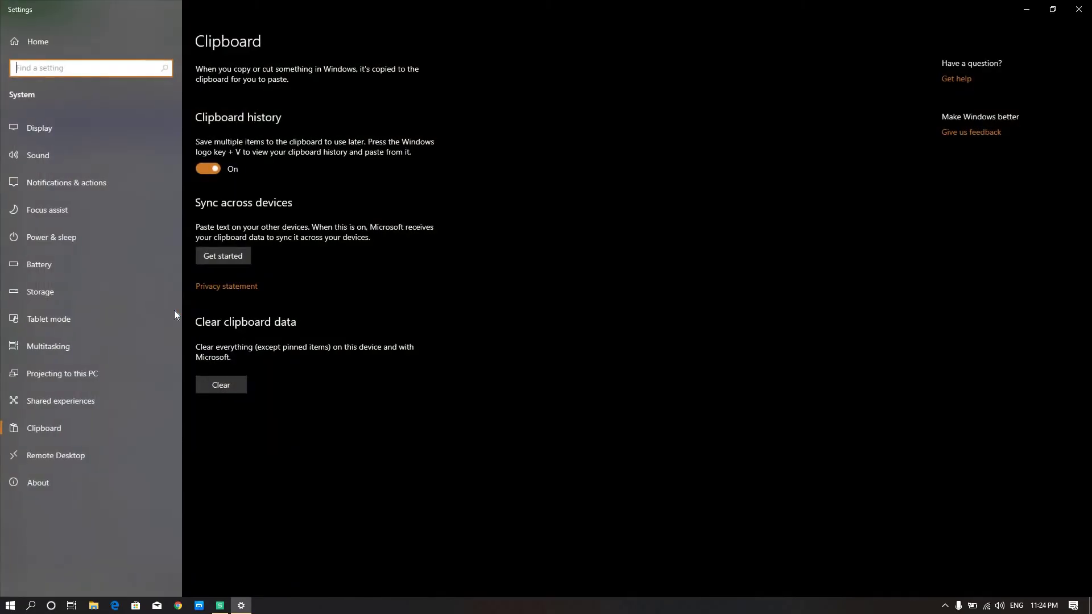
{"action": "left_click", "coordinate": [228, 385]}
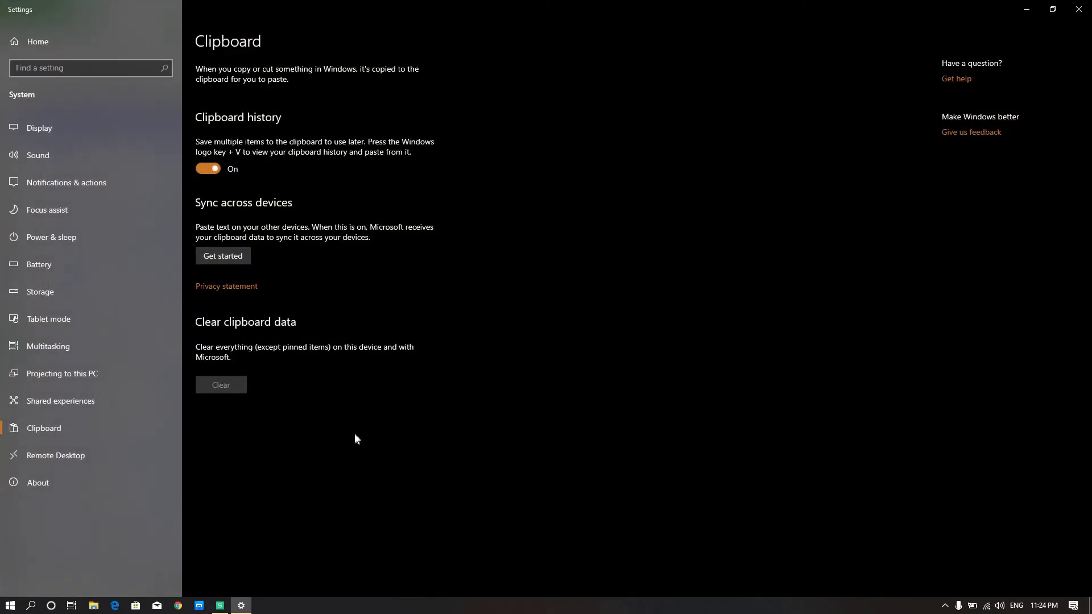
Step: Return to the spreadsheet and check the clipboard history from cell O20
{"action": "left_click", "coordinate": [1026, 9]}
{"action": "left_click", "coordinate": [555, 354]}
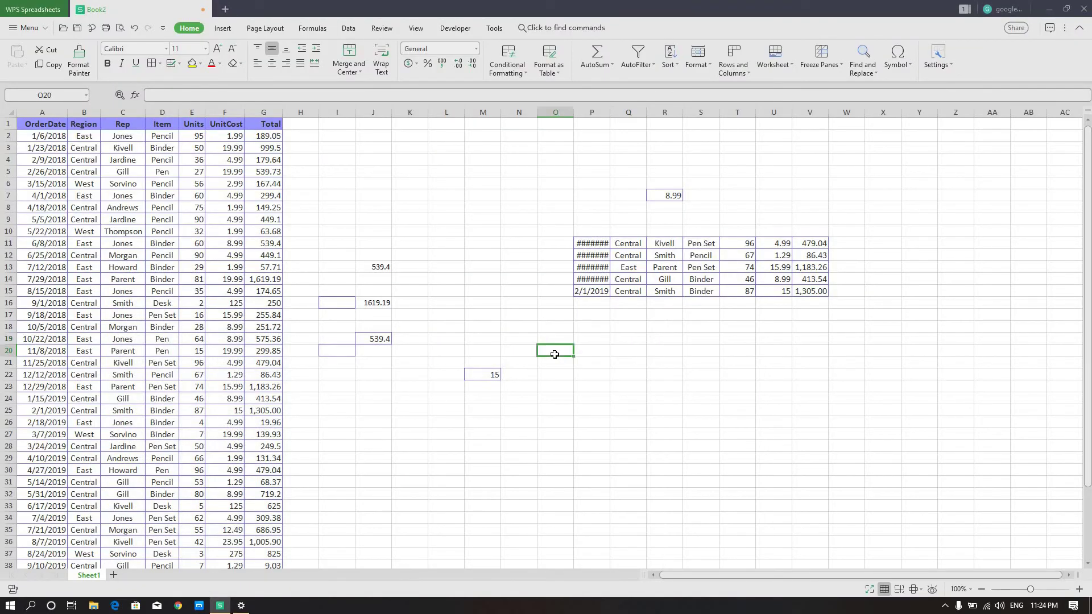
{"action": "key", "text": "super+v"}
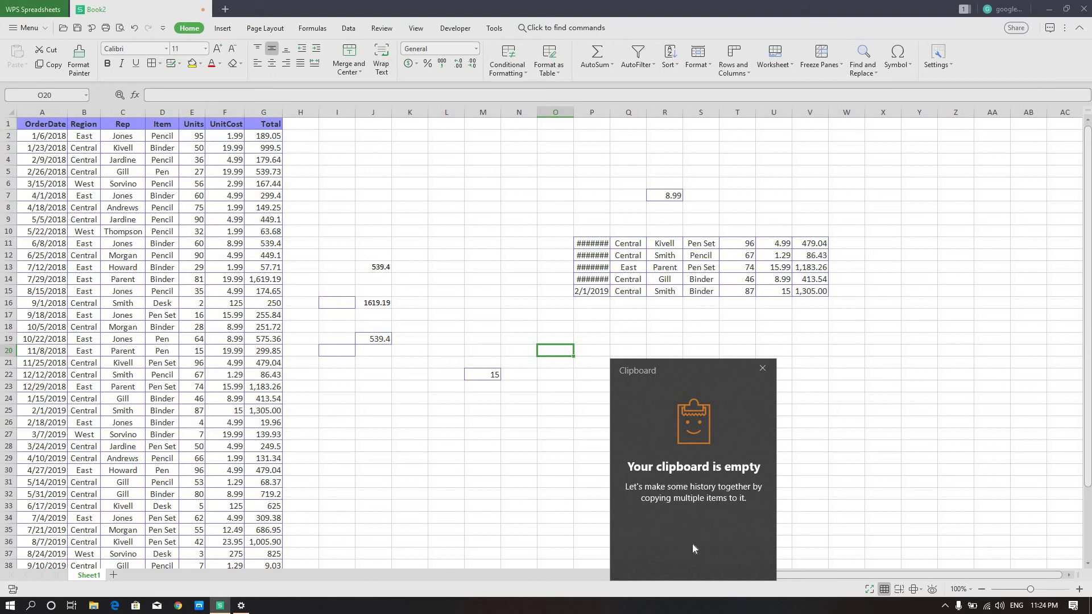
Step: Copy cells C13, D6, D18, F25, F17 and G10 separately to the clipboard history
{"action": "left_click", "coordinate": [119, 265]}
{"action": "left_click", "coordinate": [120, 265]}
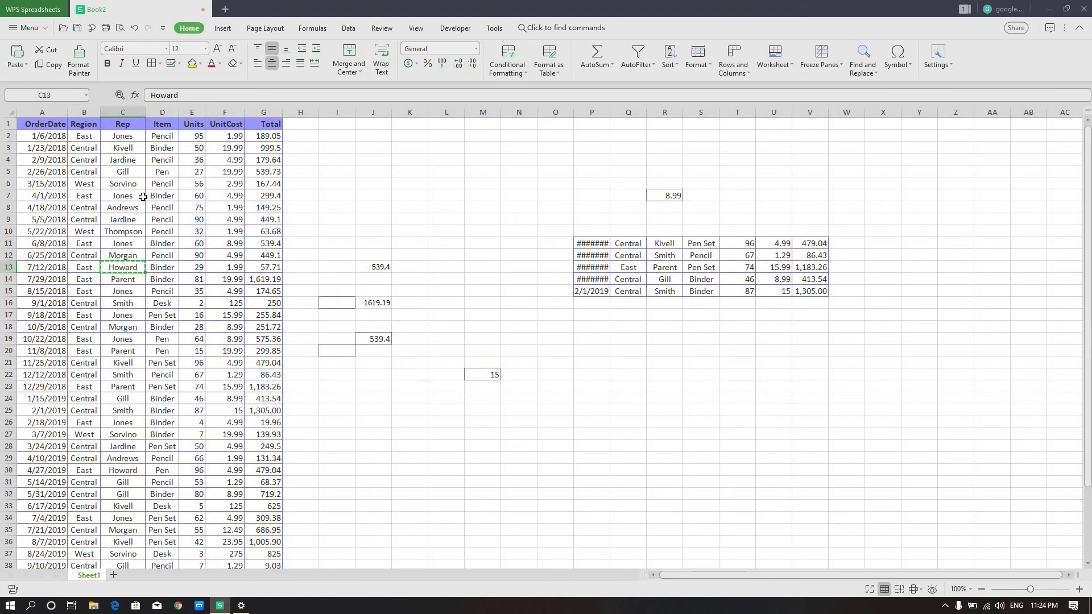
{"action": "left_click", "coordinate": [154, 182]}
{"action": "left_click", "coordinate": [168, 327]}
{"action": "key", "text": "ctrl+c"}
{"action": "left_click", "coordinate": [213, 411]}
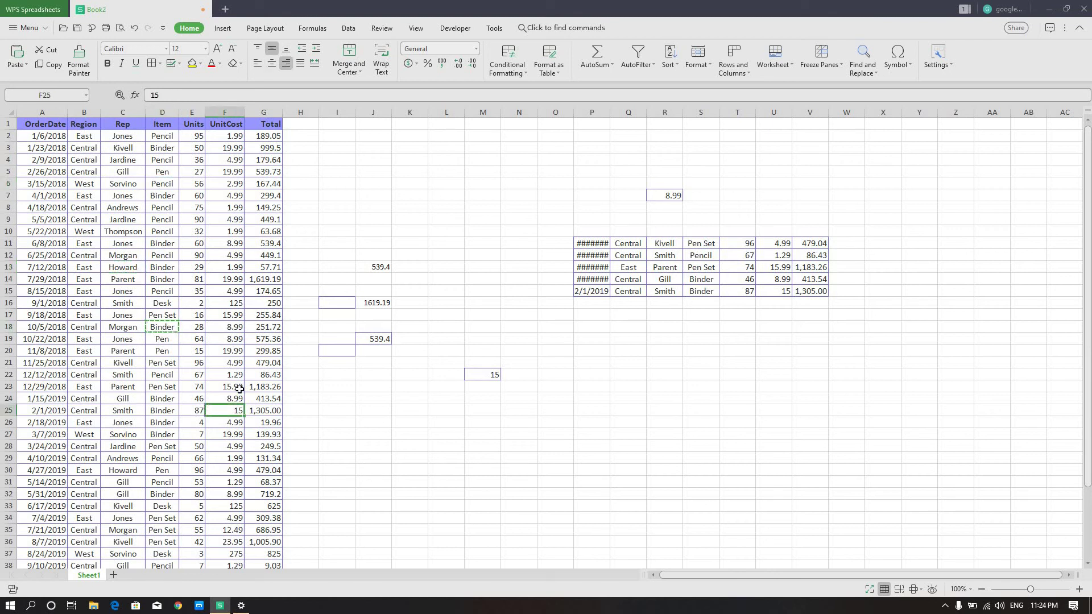
{"action": "left_click", "coordinate": [236, 314]}
{"action": "key", "text": "ctrl+c"}
{"action": "left_click", "coordinate": [264, 232]}
{"action": "key", "text": "ctrl+c"}
{"action": "left_click", "coordinate": [250, 323]}
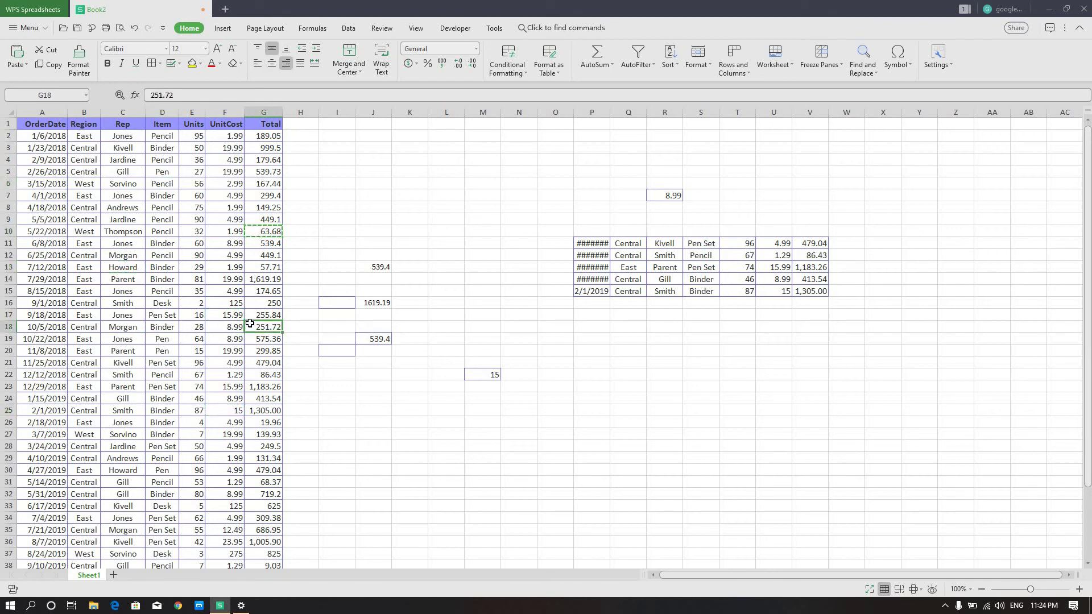
Step: Review the newly copied entries in the clipboard history from cell K23, closing the history without pasting
{"action": "left_click", "coordinate": [413, 385]}
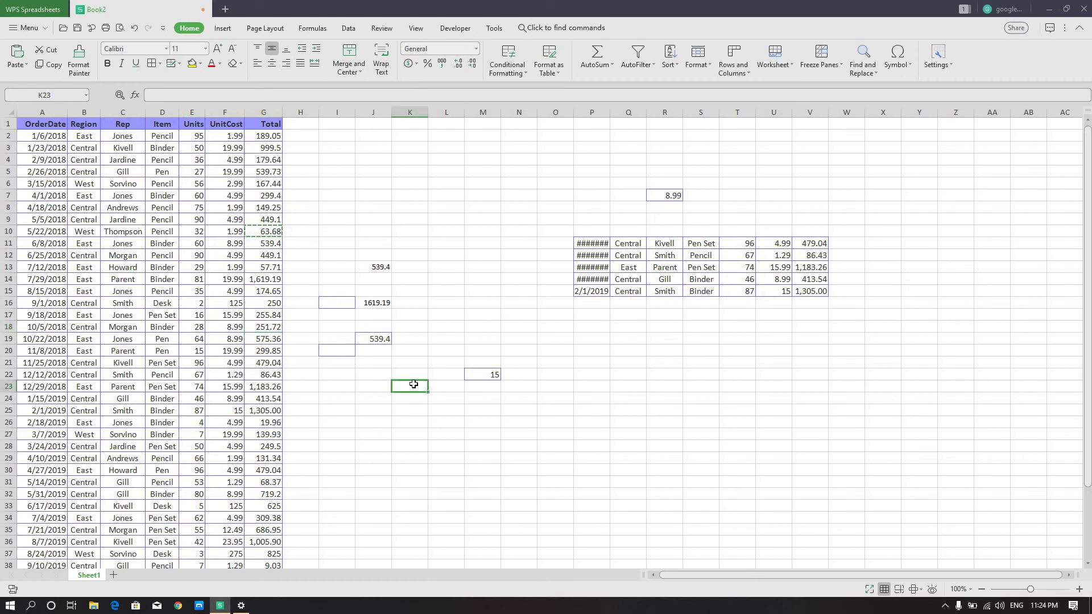
{"action": "key", "text": "super+v"}
{"action": "scroll", "coordinate": [700, 420], "scroll_direction": "down", "scroll_amount": 1}
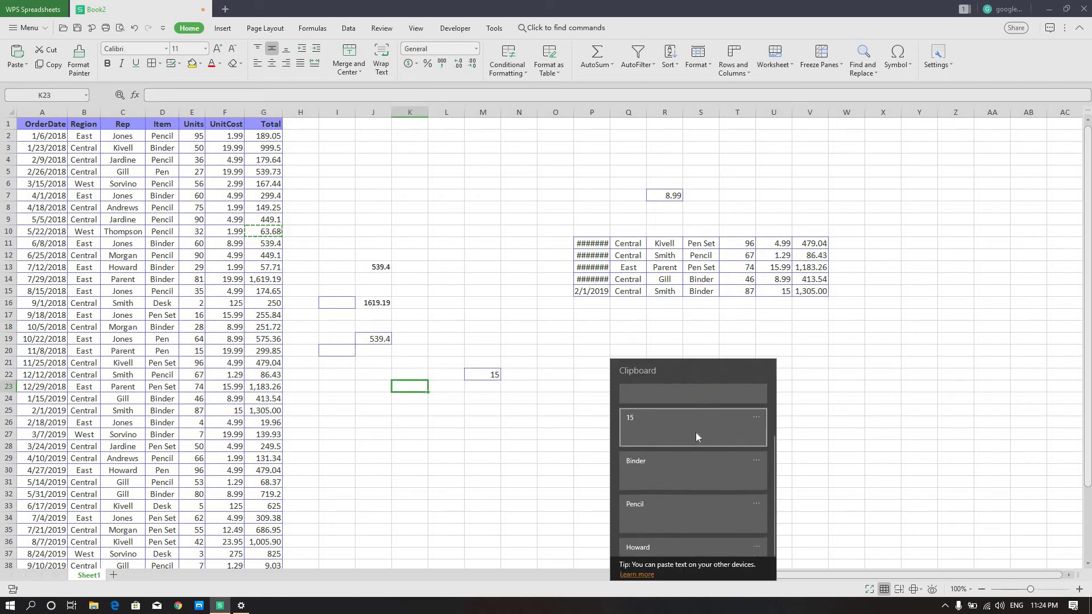
{"action": "scroll", "coordinate": [666, 555], "scroll_direction": "up", "scroll_amount": 3}
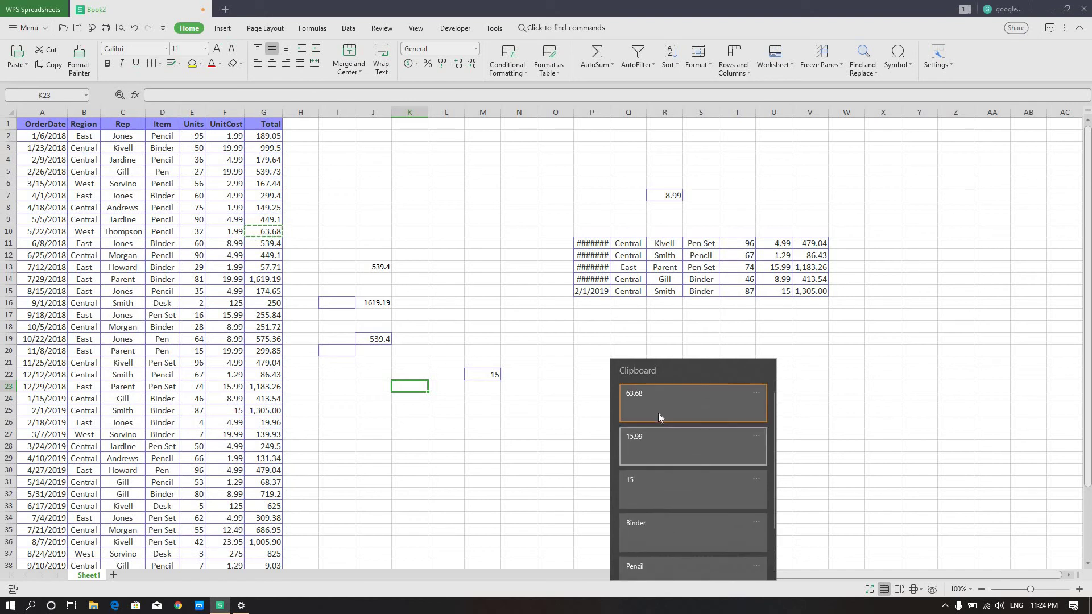
{"action": "key", "text": "Escape"}
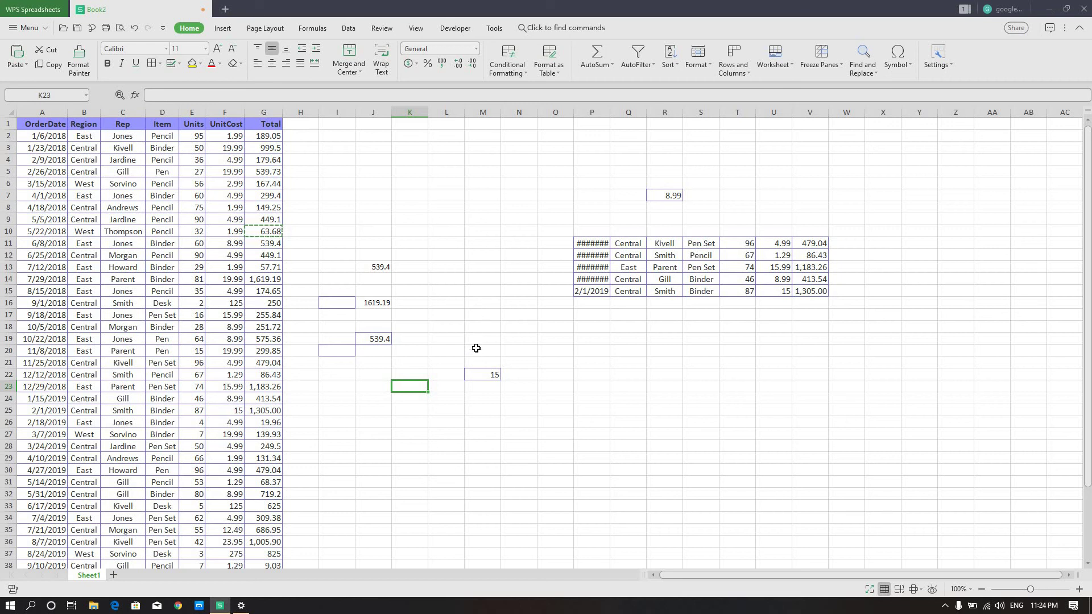
{"action": "key", "text": "super+v"}
{"action": "scroll", "coordinate": [682, 470], "scroll_direction": "down", "scroll_amount": 3}
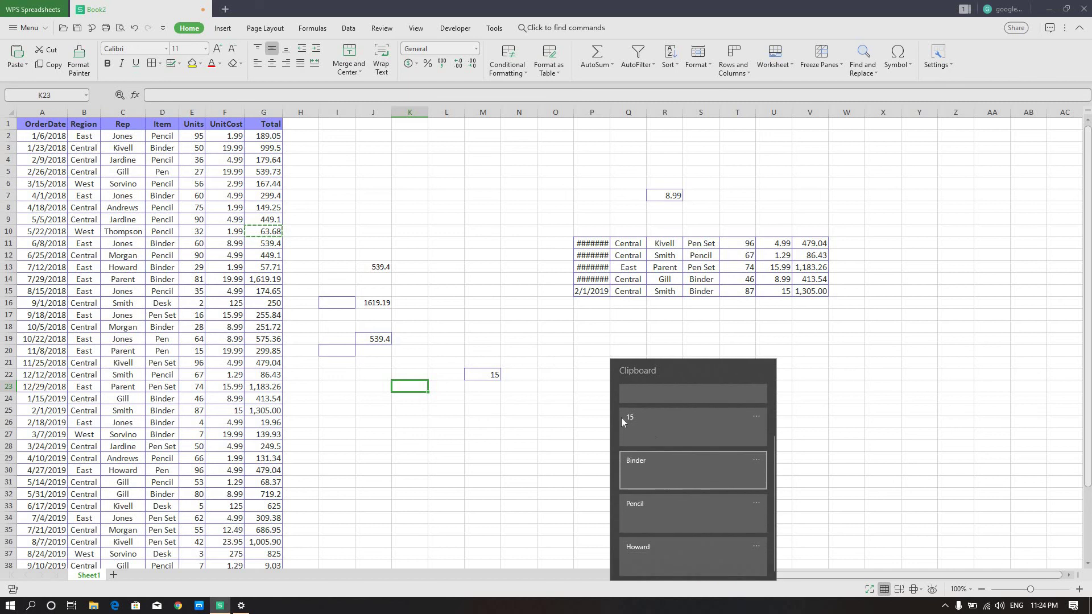
{"action": "left_click", "coordinate": [543, 389]}
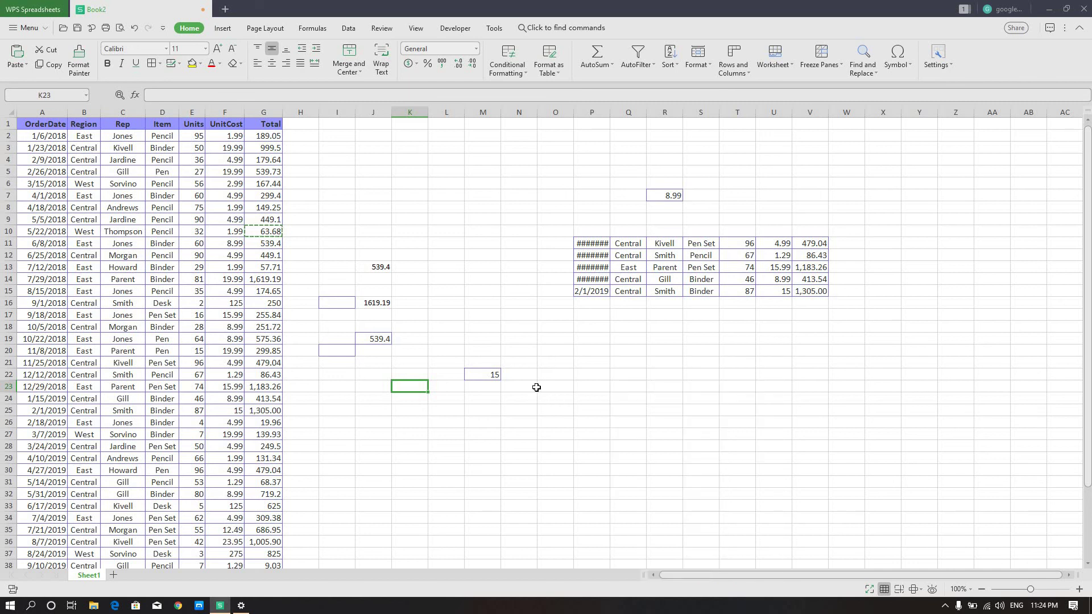